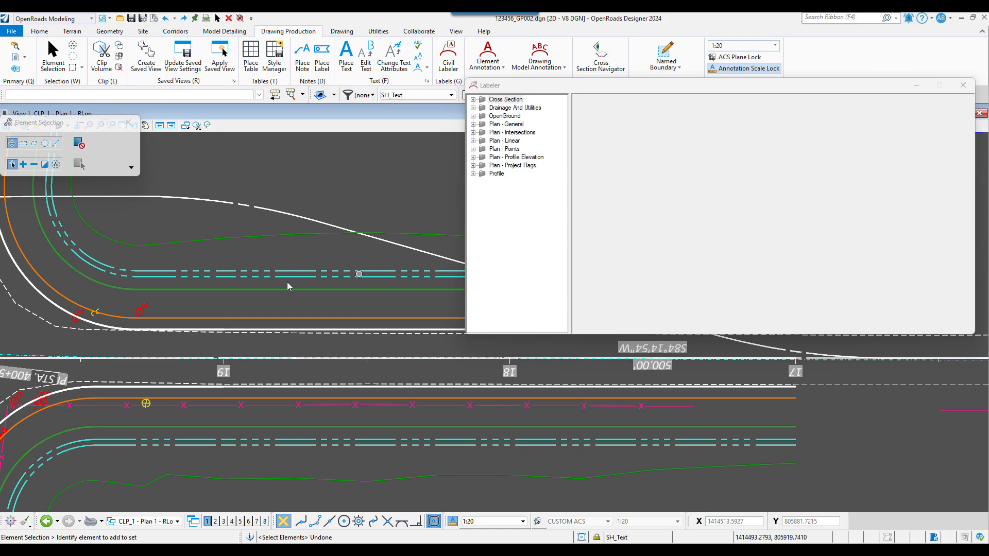
Reposition the Labeler window over the plan view, expand the Plan - General label group and widen the list to show full label names
middle_click(265, 280)
middle_click(265, 280)
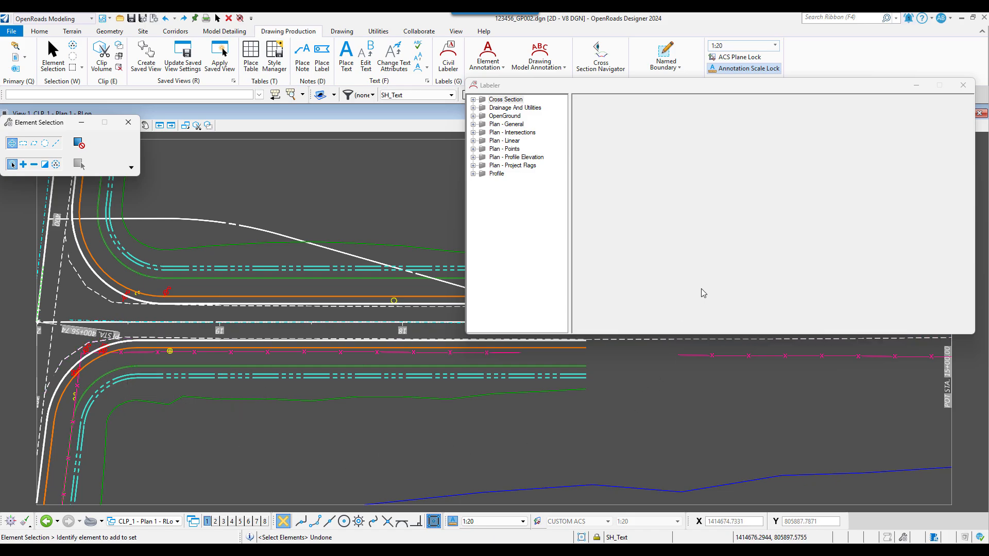
drag(670, 89, 529, 192)
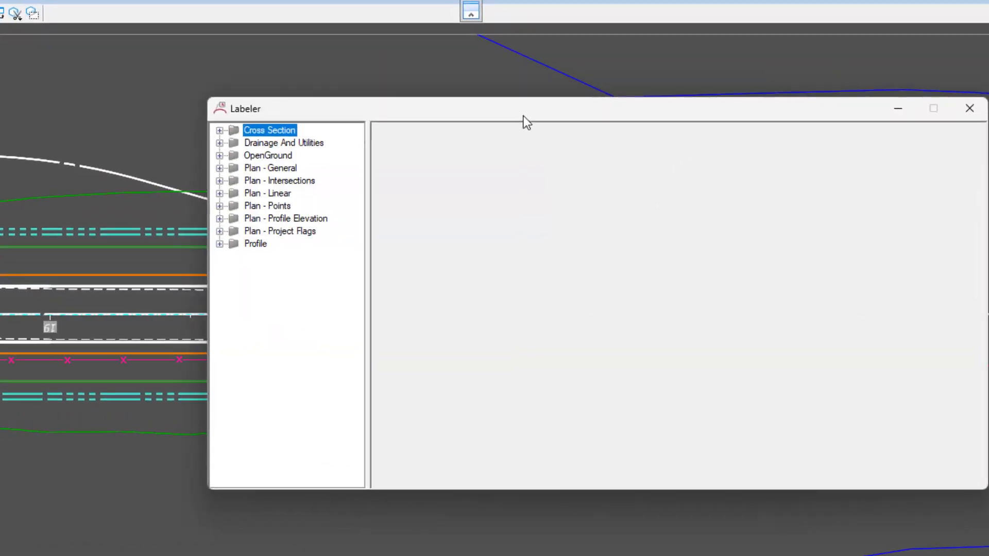
drag(523, 122, 408, 89)
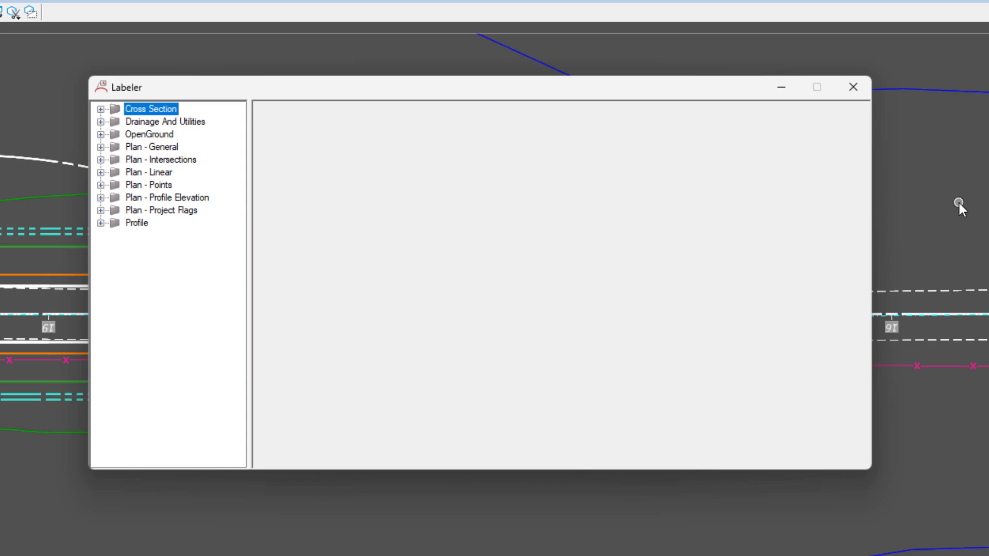
click(101, 147)
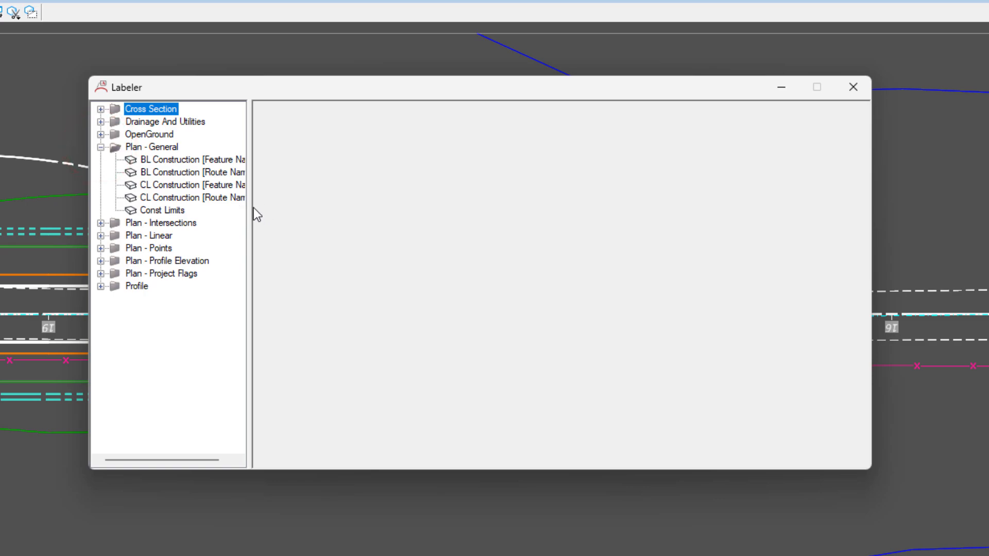
drag(253, 208, 313, 214)
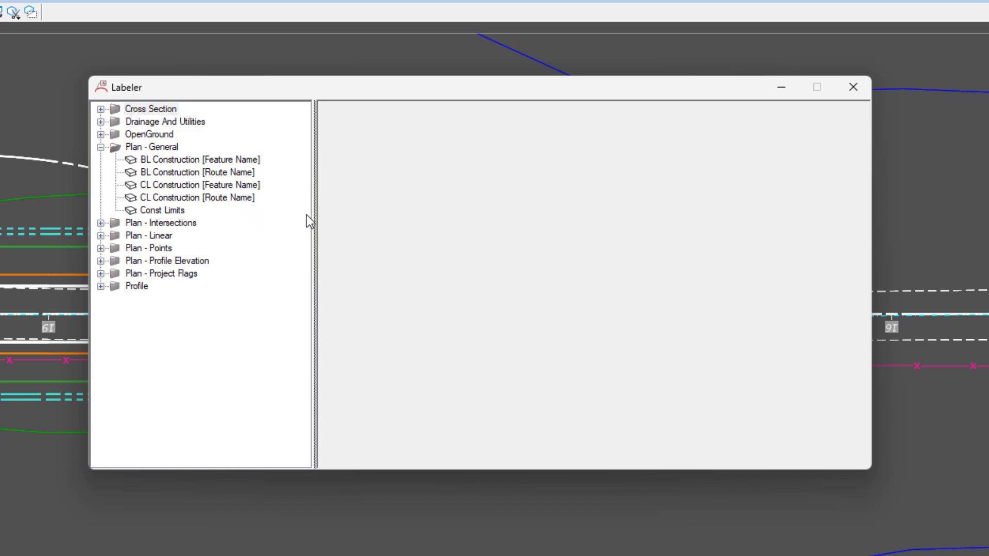
Place a CL Construction [Feature Name] label with View Horizontal rotation on the CLP_STPETER centerline between stations 18 and 19, text below the road
click(249, 184)
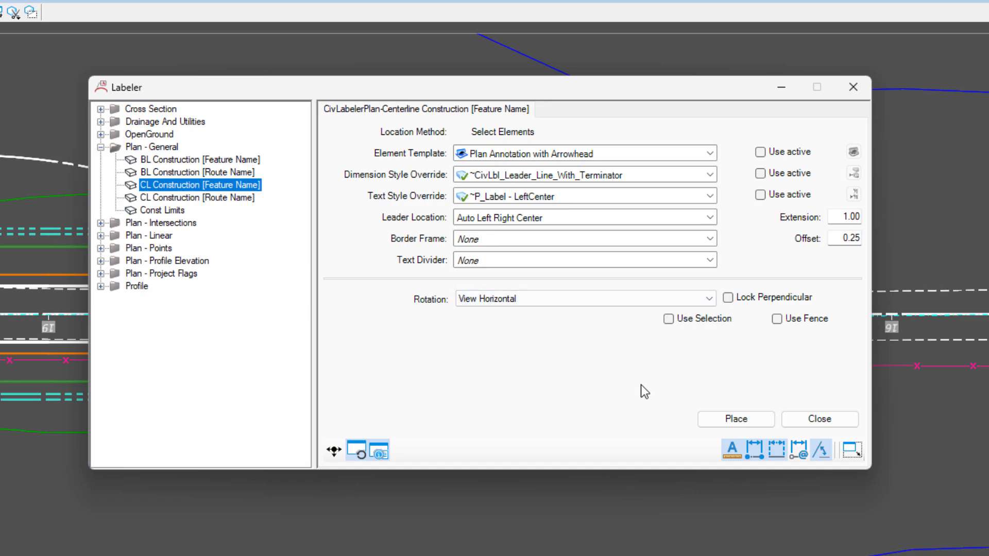
click(653, 300)
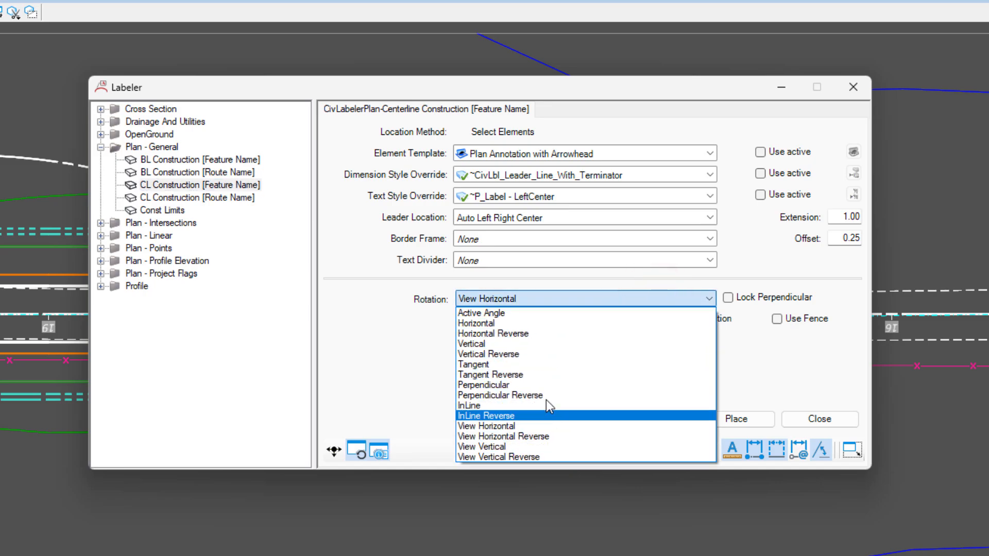
click(359, 332)
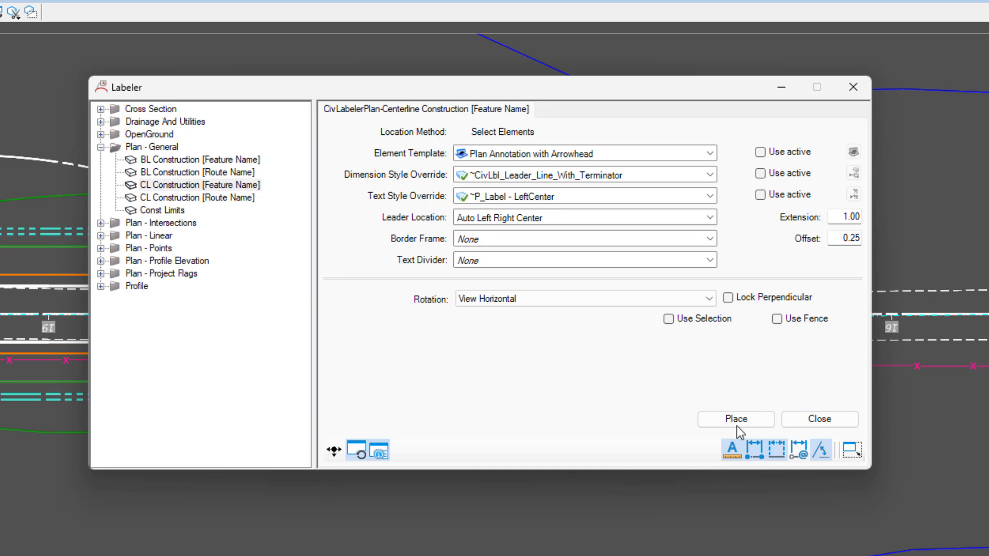
click(746, 417)
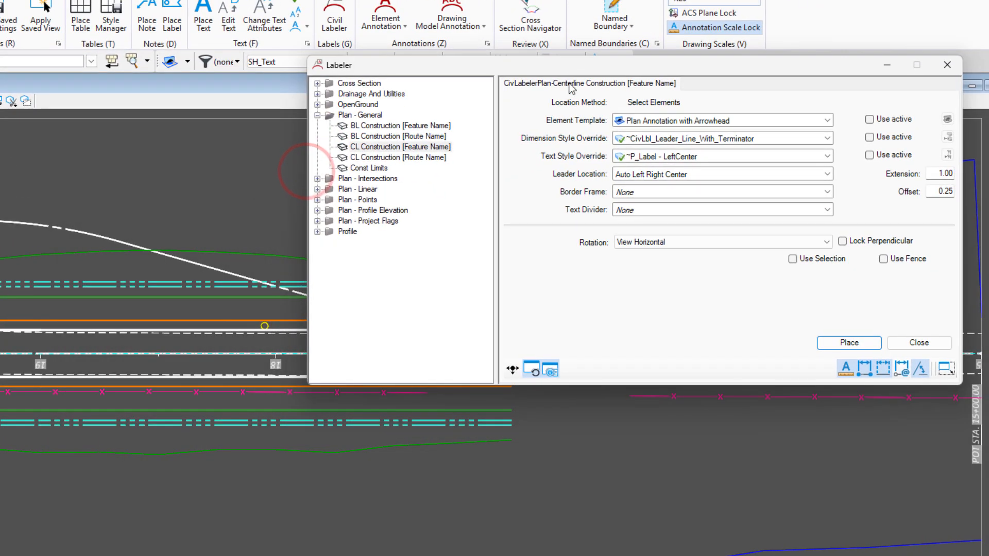
scroll(204, 353, up, 5)
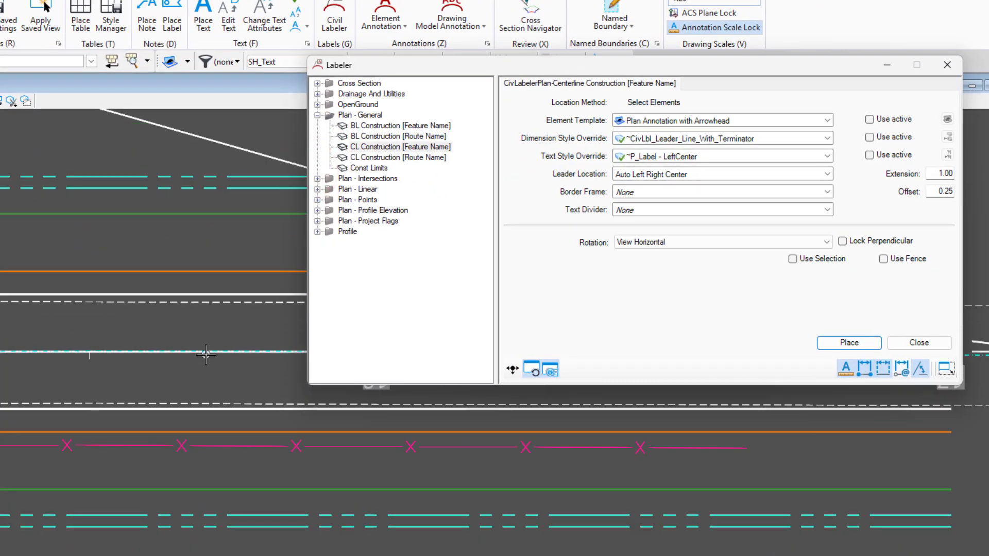
click(74, 354)
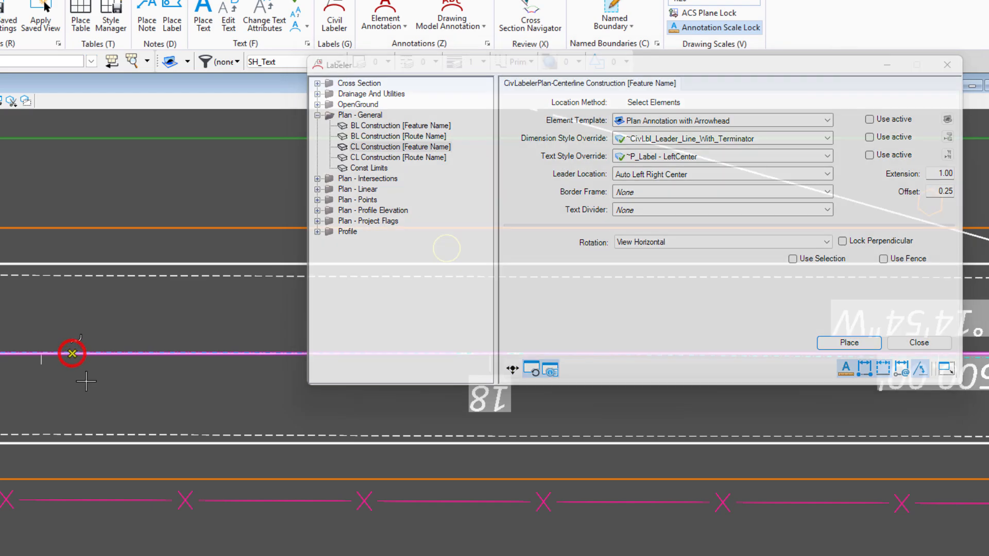
scroll(78, 362, down, 1)
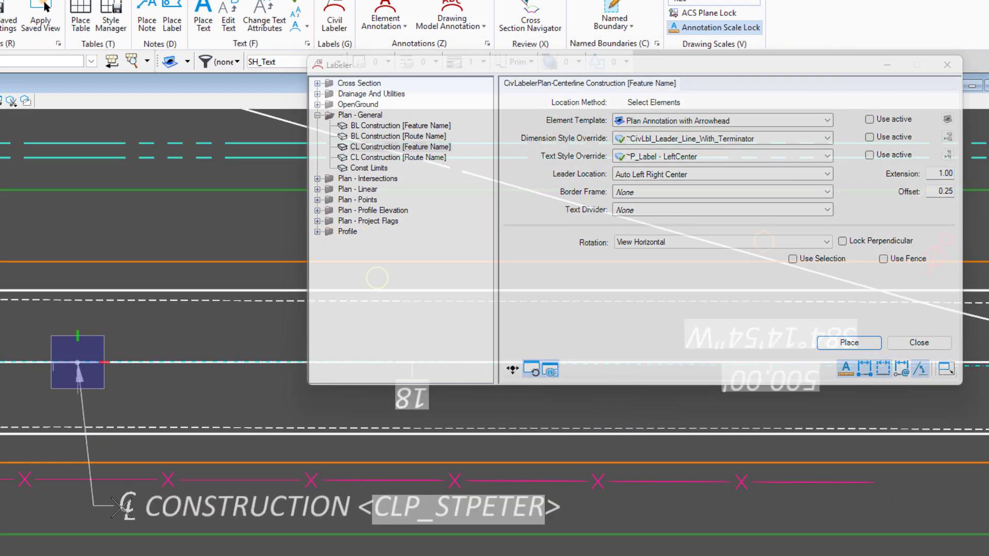
click(121, 509)
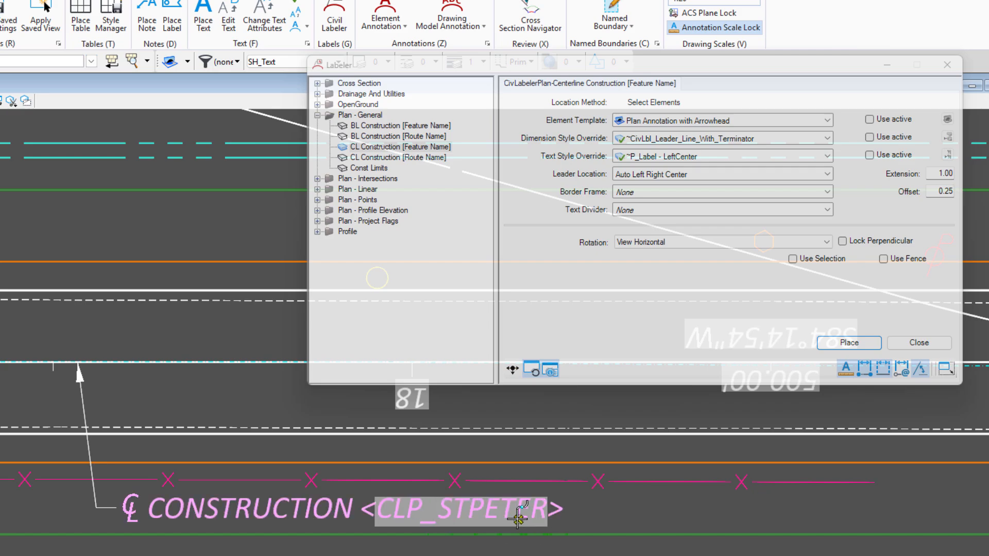
Place a CL Construction [Route Name] label on the same centerline, just beside and below the feature name label
click(410, 157)
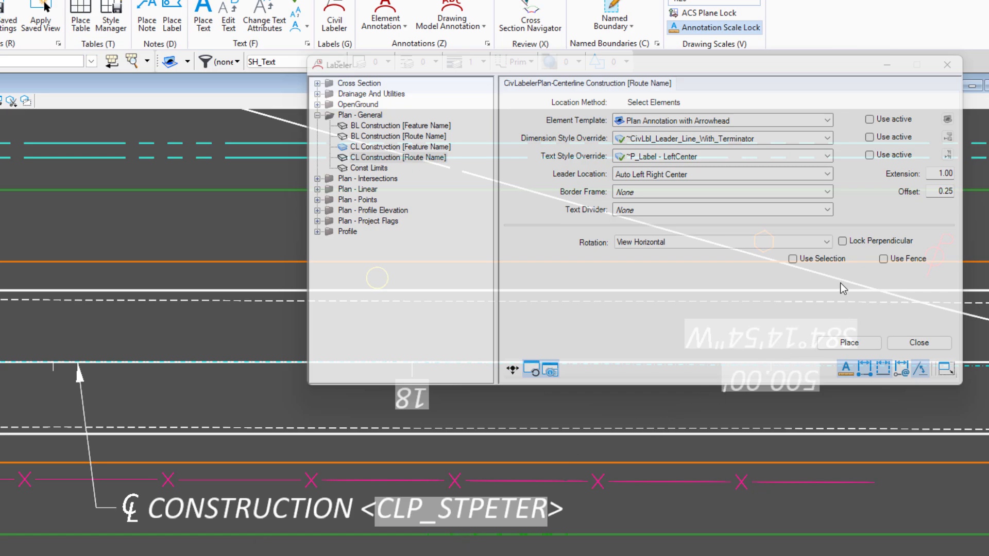
click(848, 343)
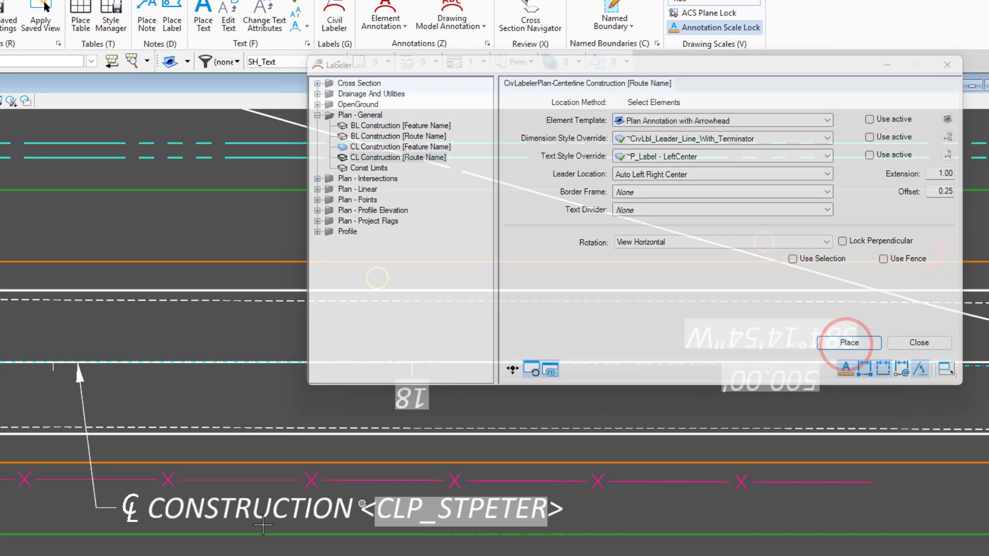
click(62, 364)
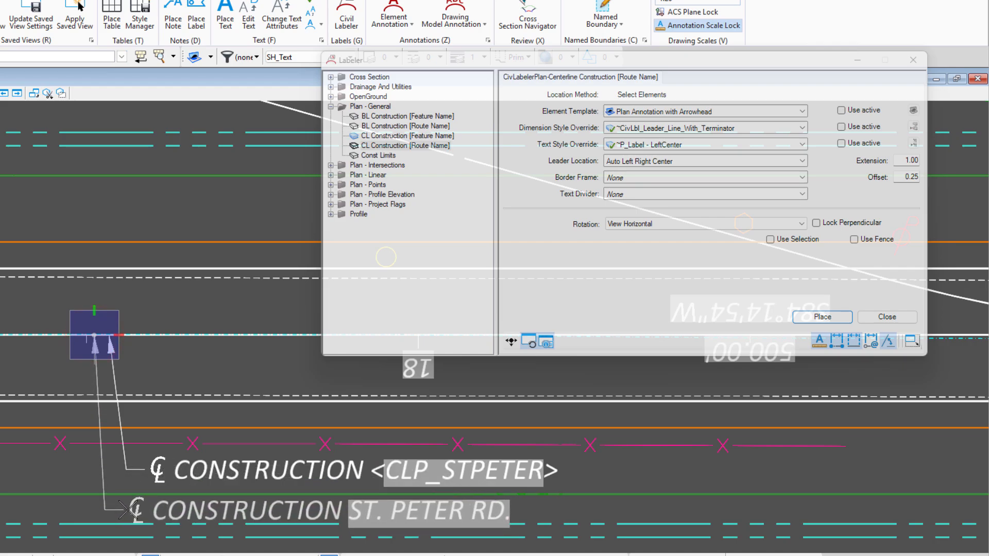
click(125, 510)
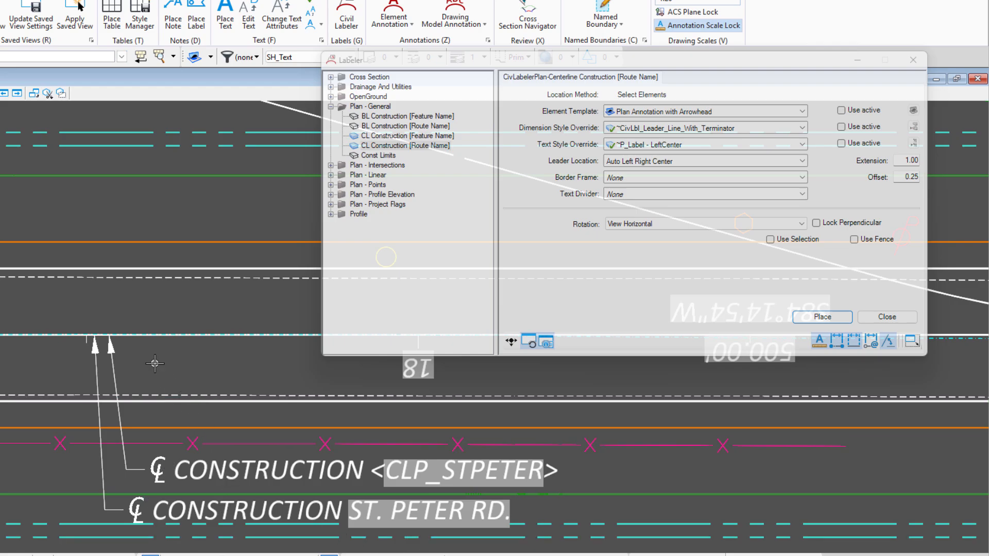
Place a Const Limits label on the green construction limits line north of the road, with its text above the line
scroll(155, 359, down, 4)
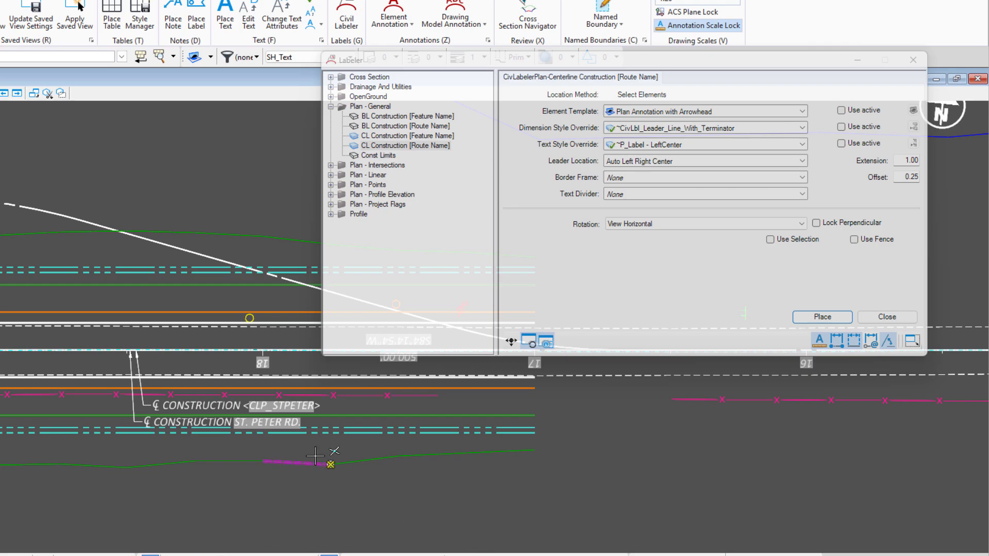
scroll(356, 442, down, 1)
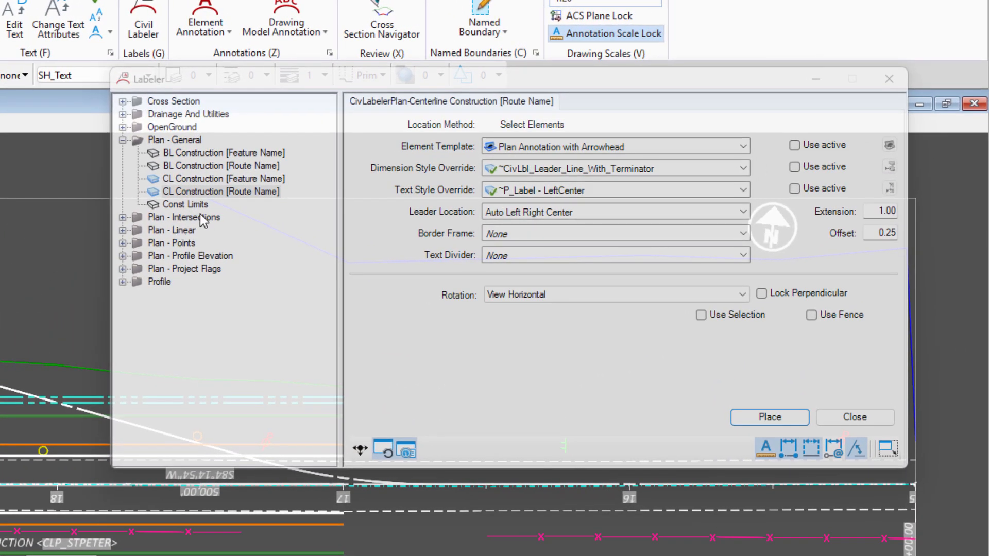
click(332, 170)
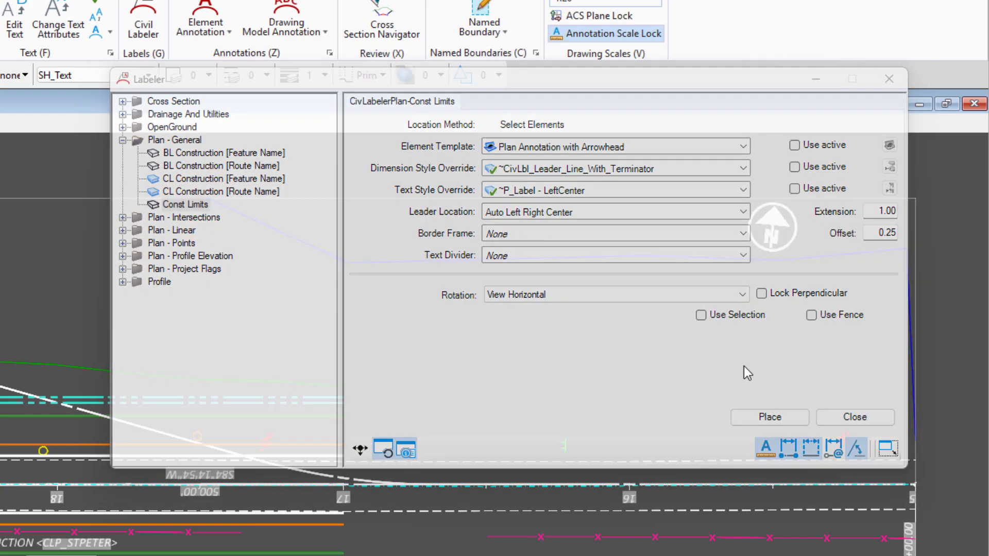
click(775, 417)
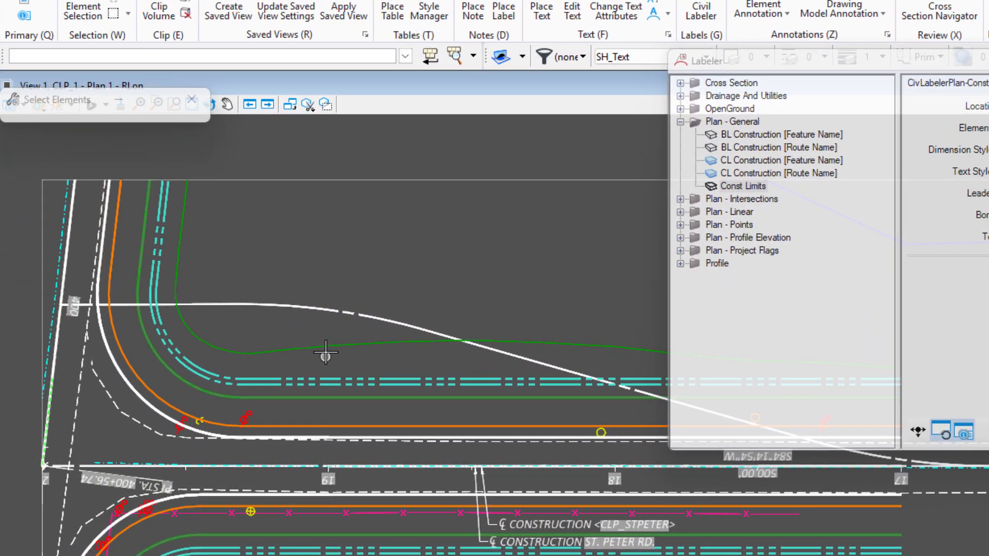
click(326, 349)
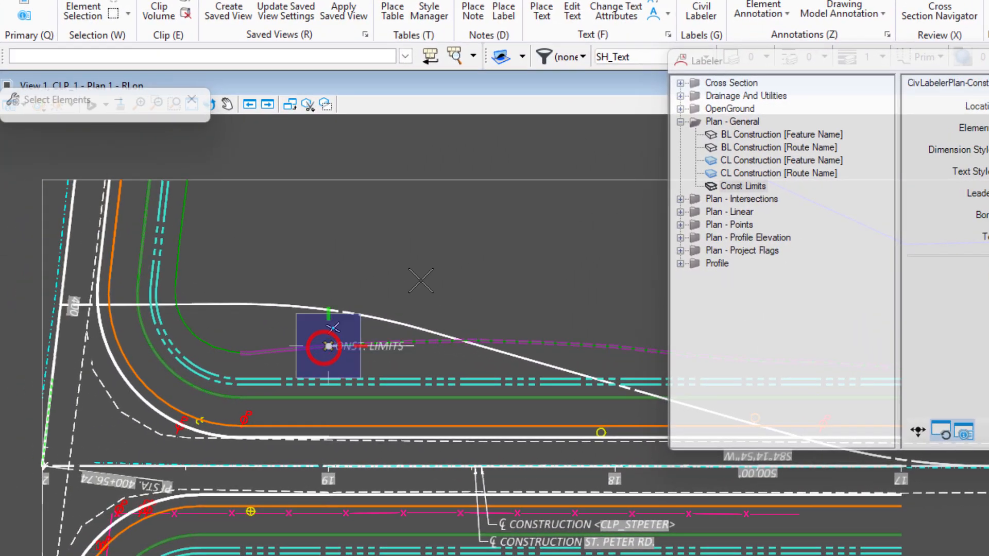
click(370, 265)
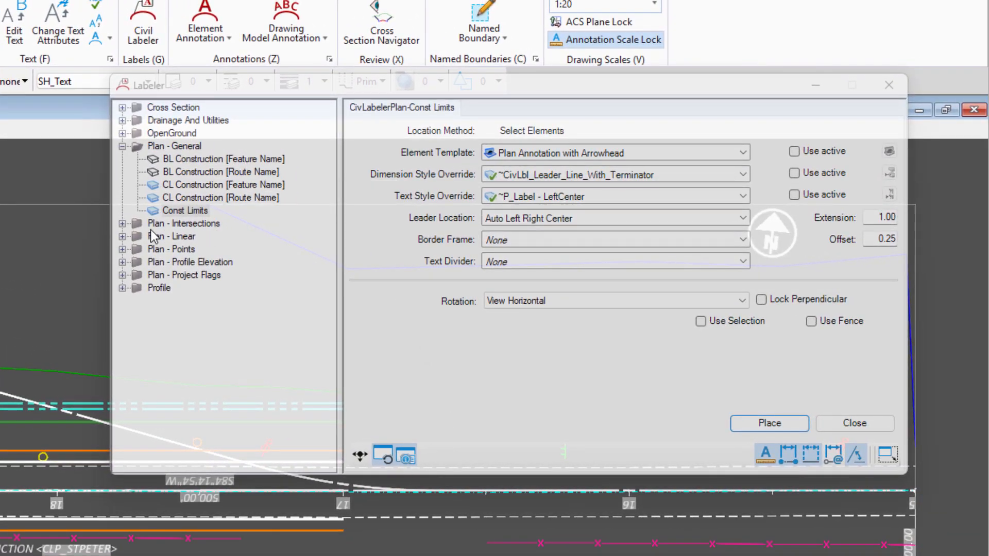
Try to place an Intersecting Geometry - Station CL [Route Name] label from Plan - Intersections where CLP_S185 meets CLP_STPETER
click(122, 223)
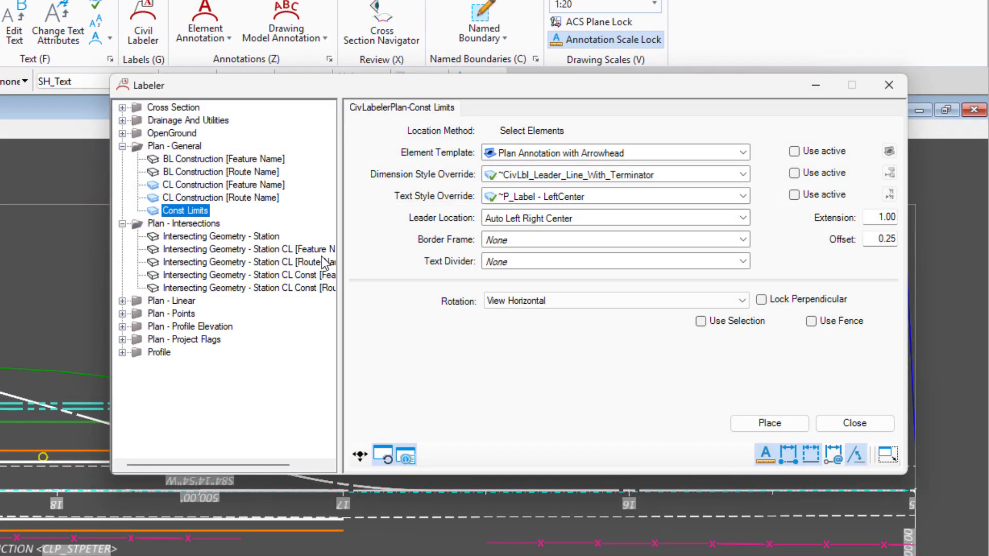
drag(342, 270, 412, 273)
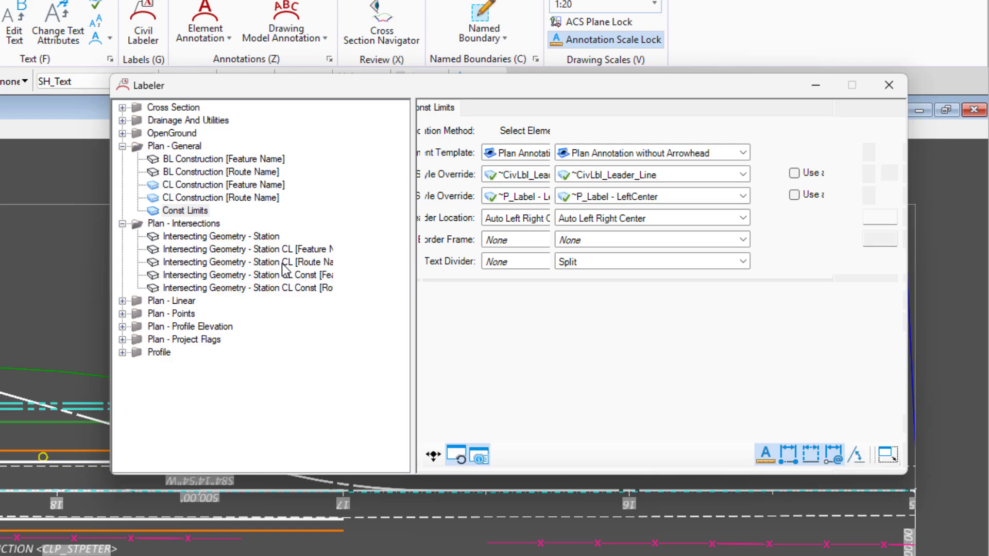
click(242, 263)
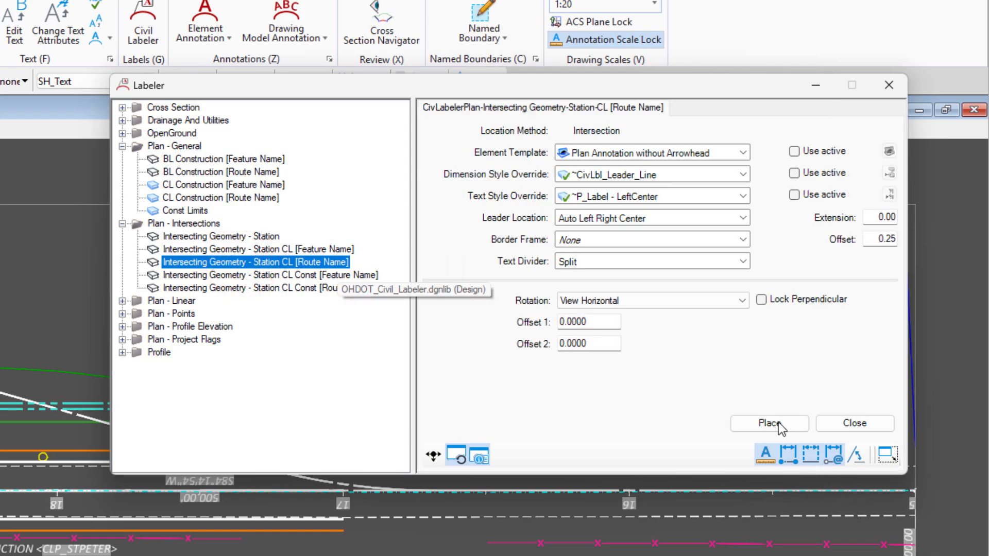
click(771, 422)
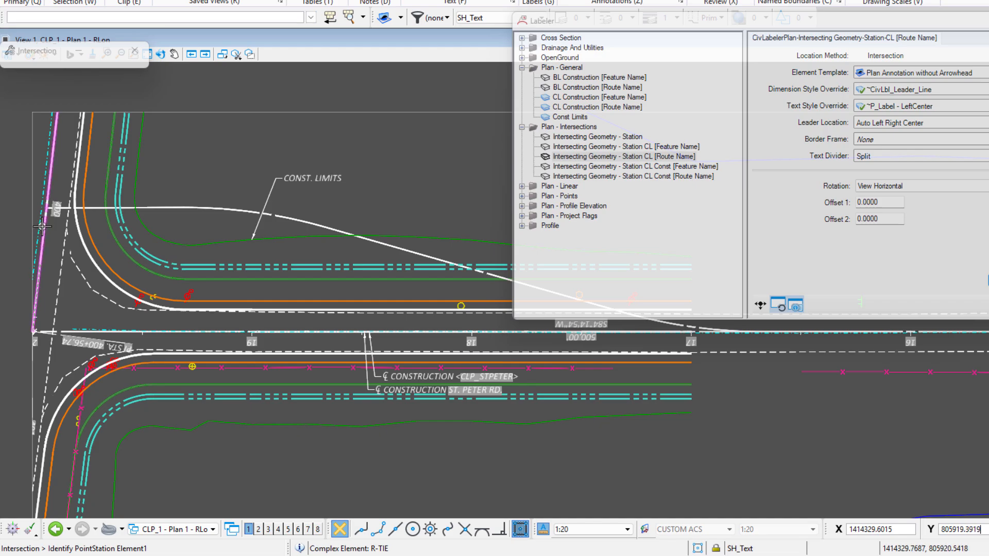
click(104, 333)
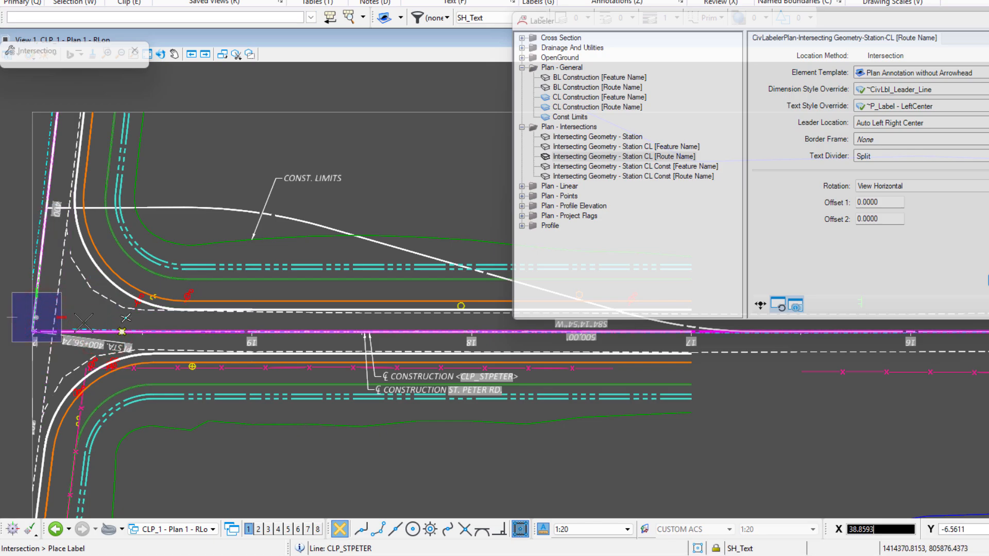
scroll(35, 330, up, 8)
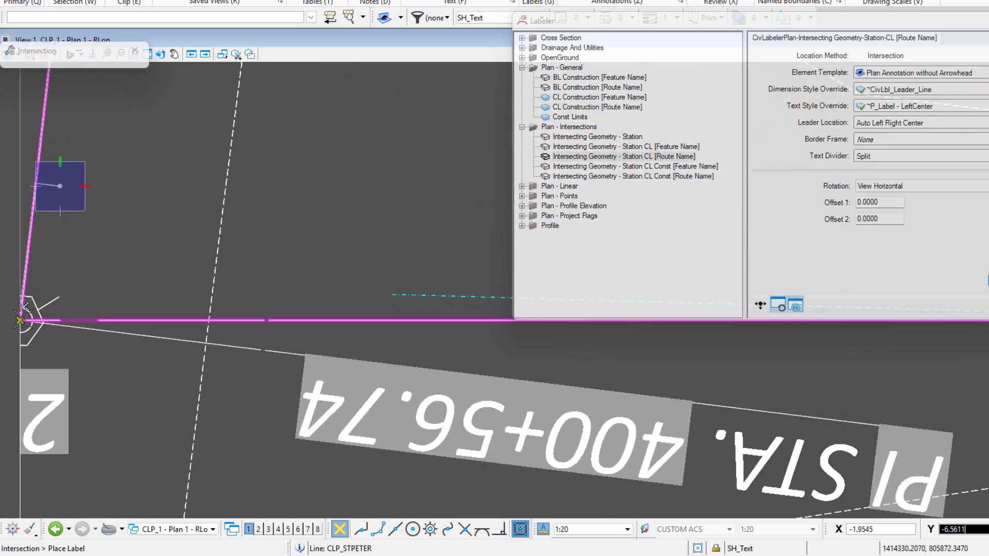
scroll(99, 270, down, 2)
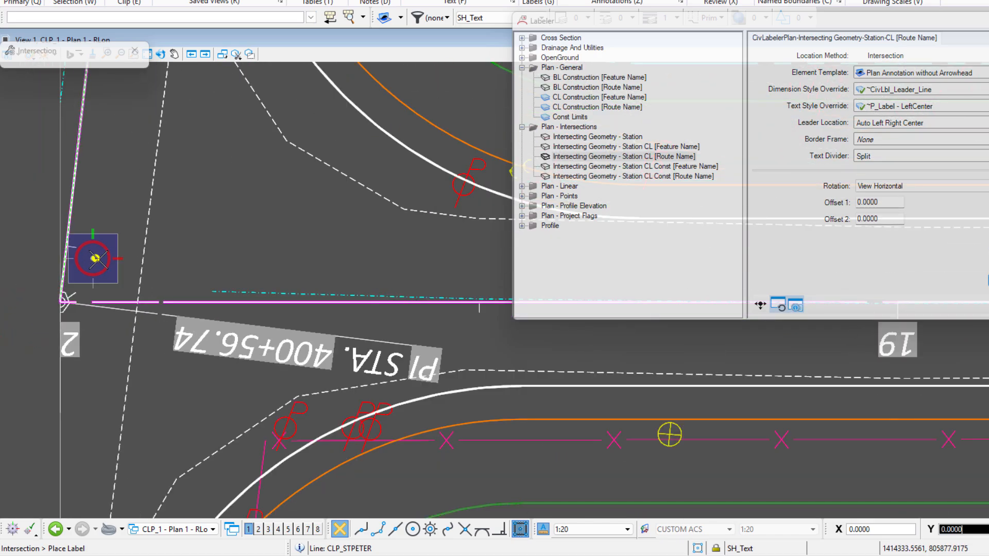
click(94, 258)
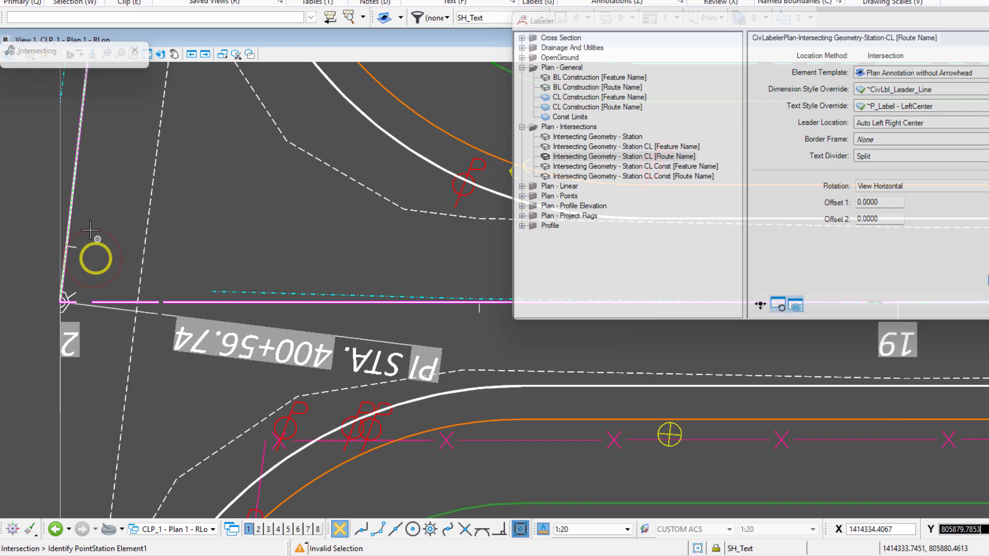
click(73, 208)
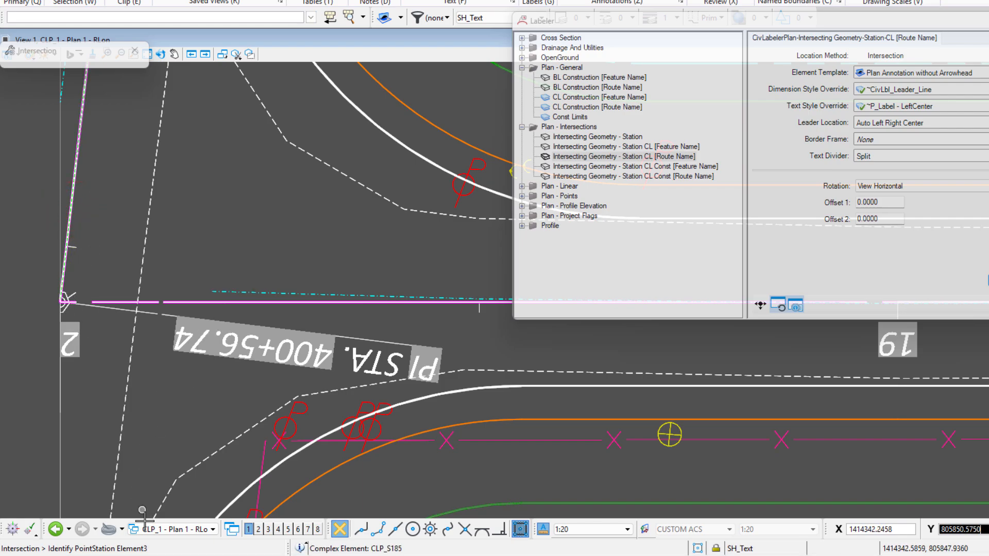
Switch to the Design Views model and open the Civil Labeler there
click(170, 531)
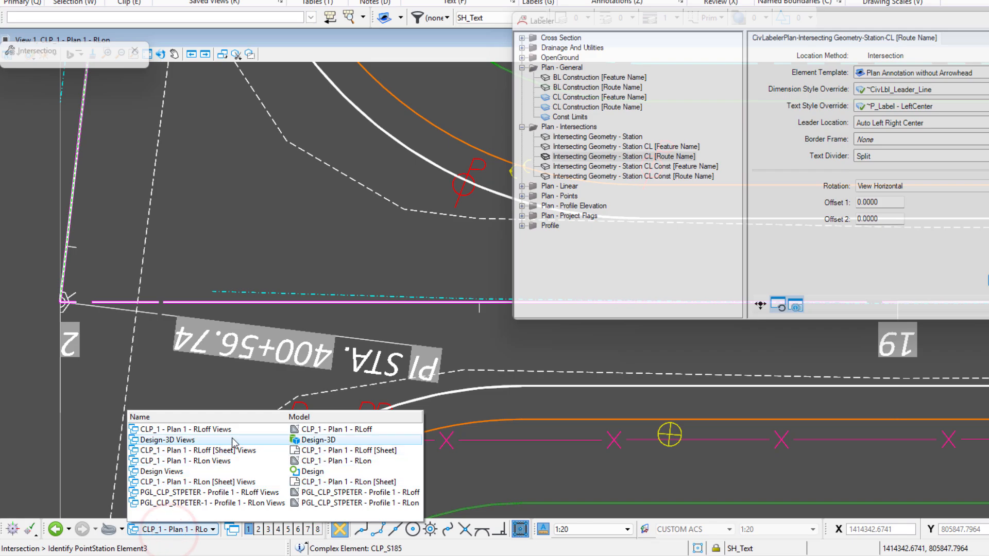
click(232, 473)
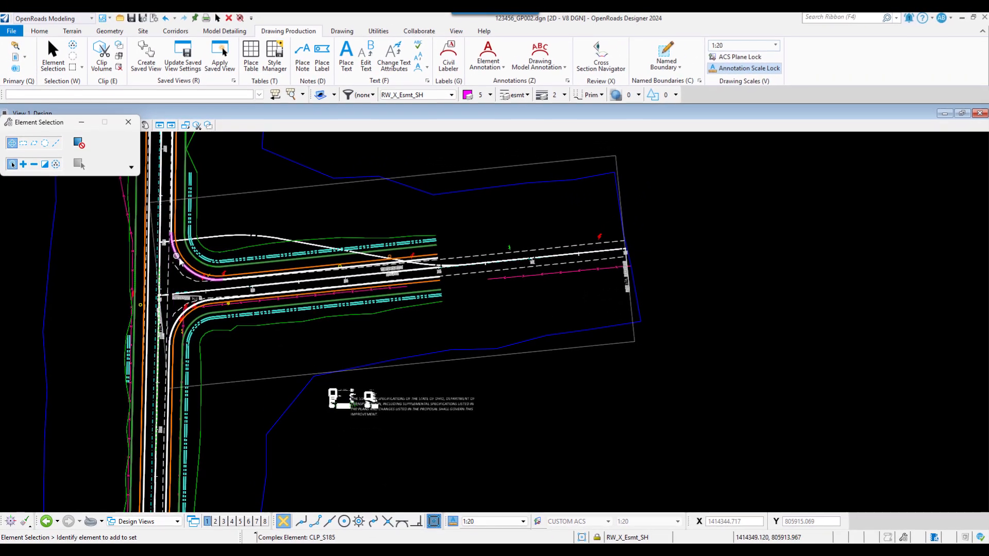
click(448, 57)
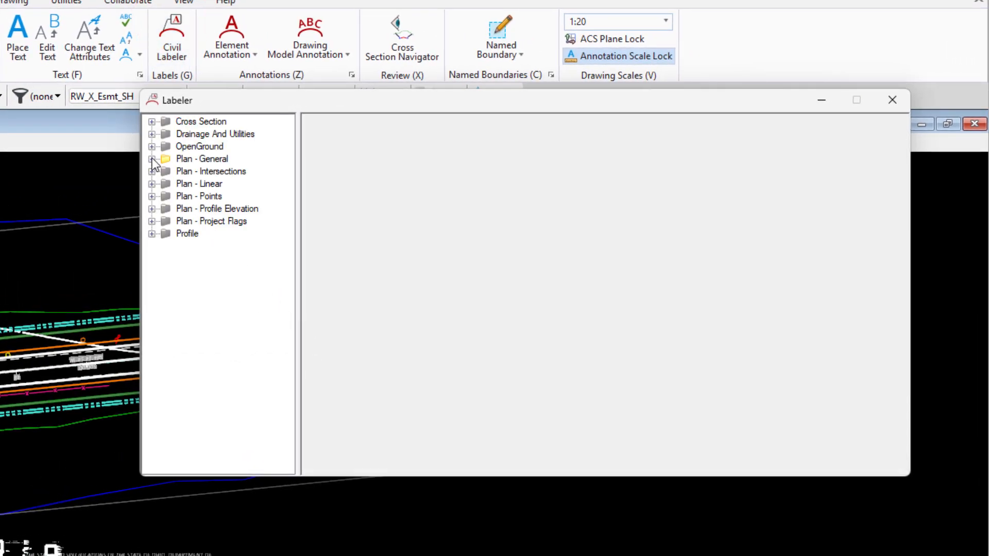
Place an Intersecting Geometry - Station CL [Route Name] label at the S.R. 185 and St. Peter Rd. centerline intersection, with its text southeast of it
click(152, 159)
click(152, 158)
click(152, 171)
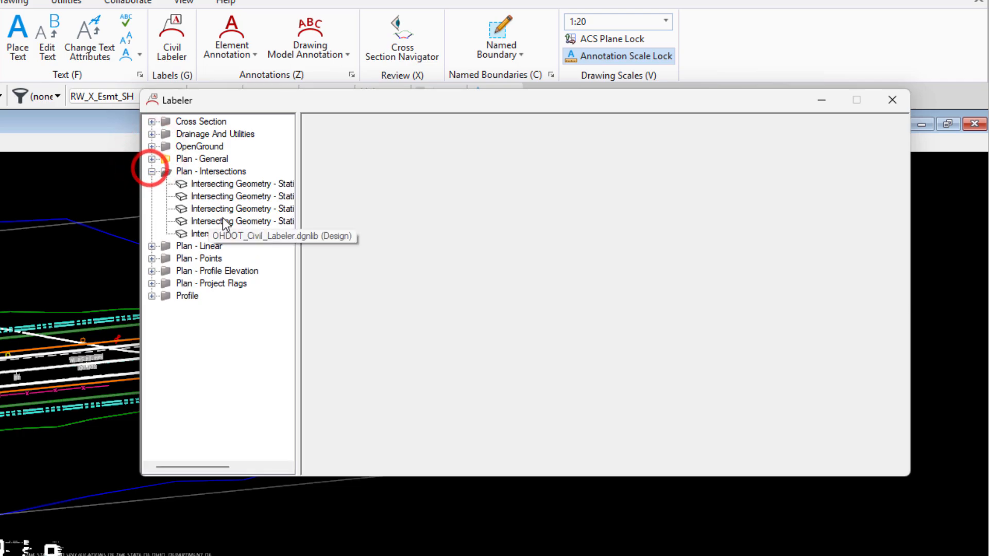
drag(298, 212, 397, 219)
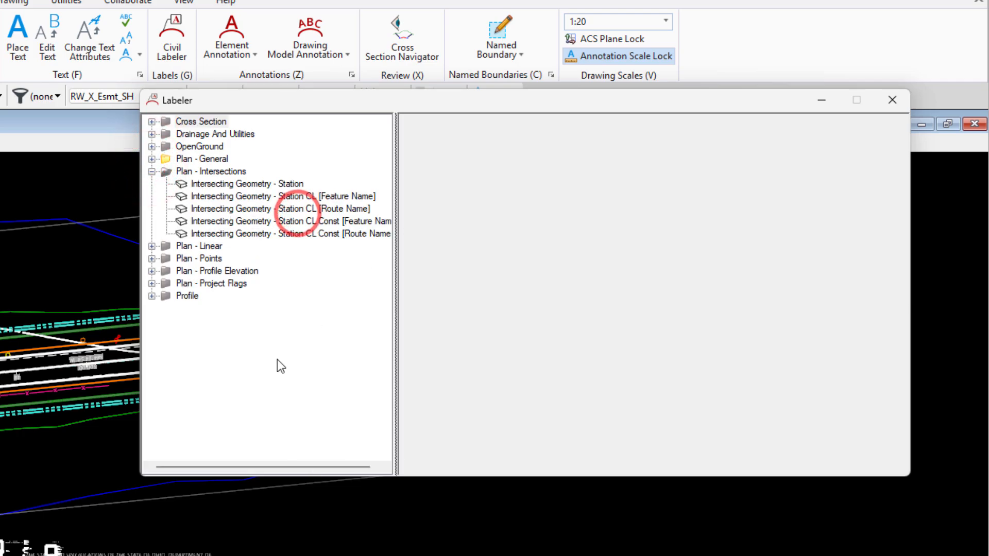
click(344, 213)
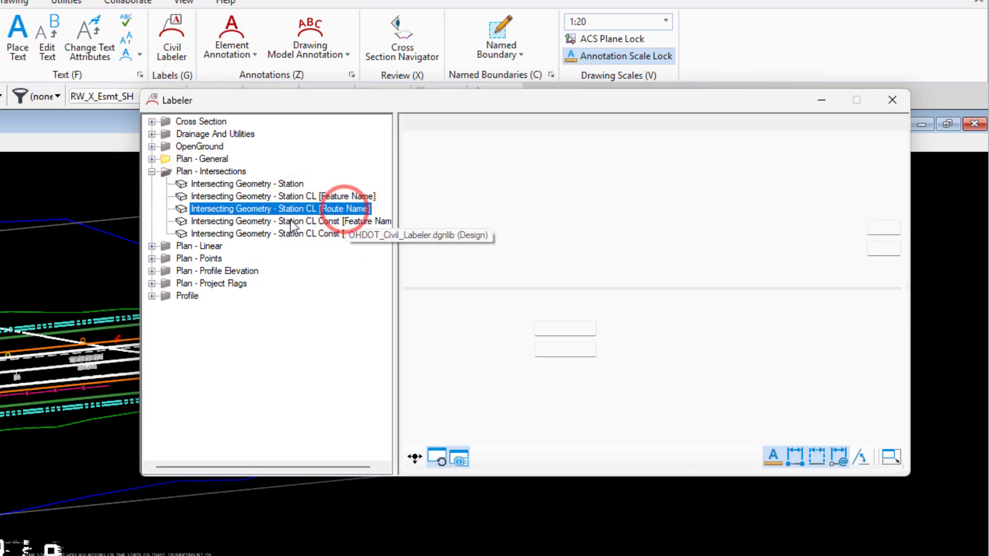
click(801, 432)
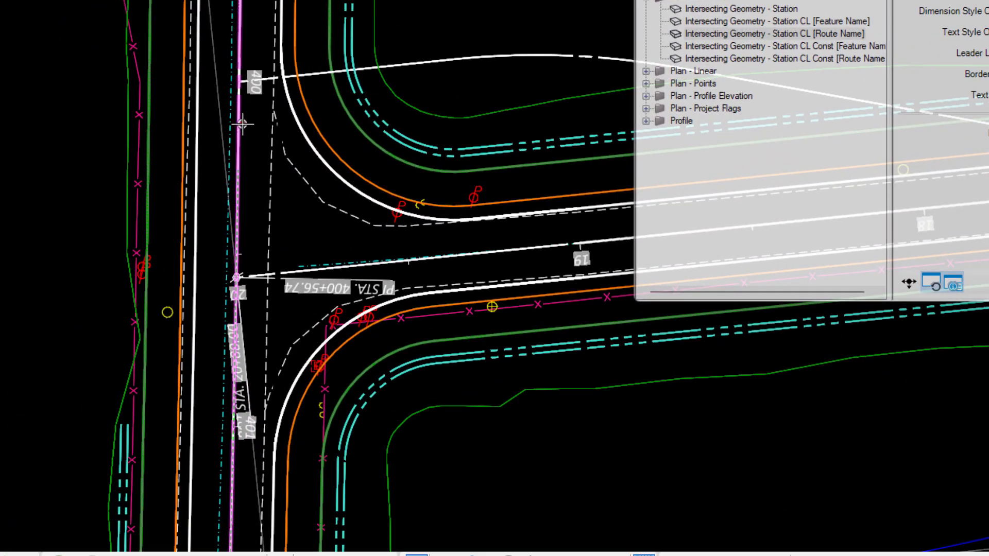
click(242, 124)
click(323, 272)
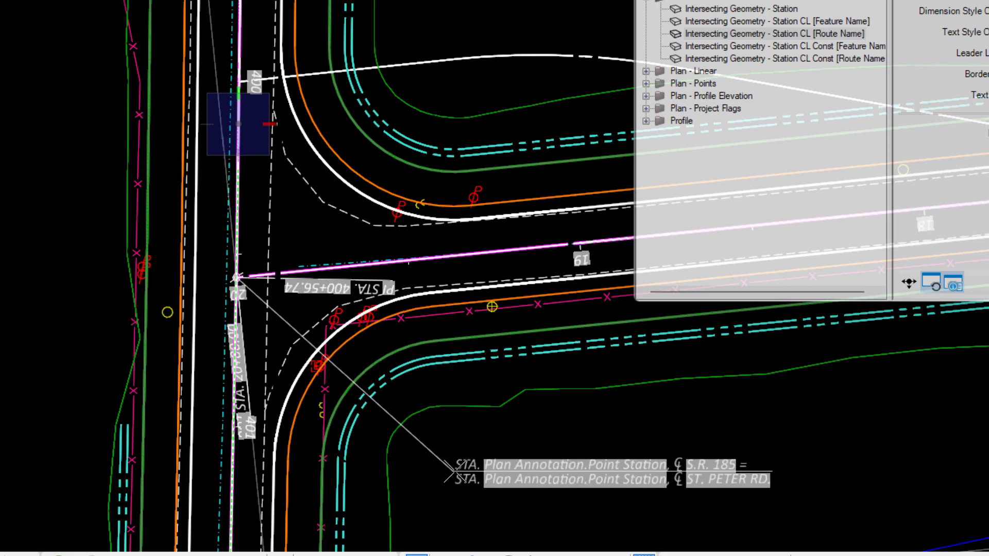
click(455, 470)
right_click(611, 512)
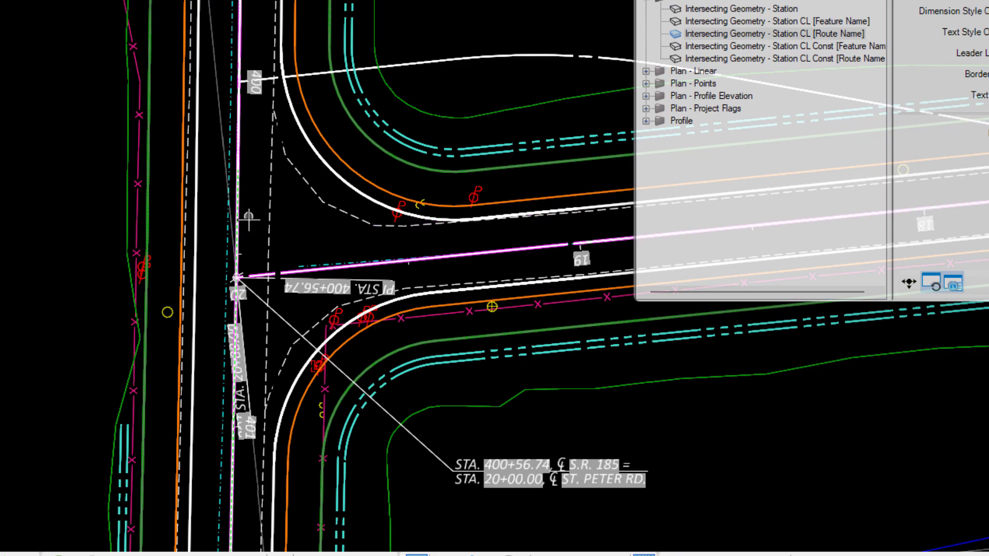
mouse_move(564, 389)
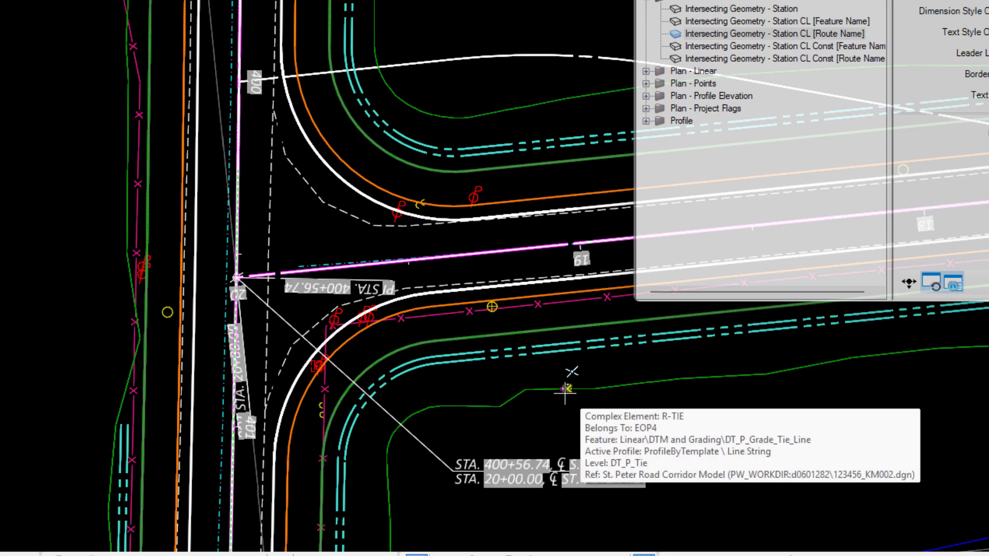
Switch to the CLP_1 - Plan 1 - RLon drawing model views
click(194, 555)
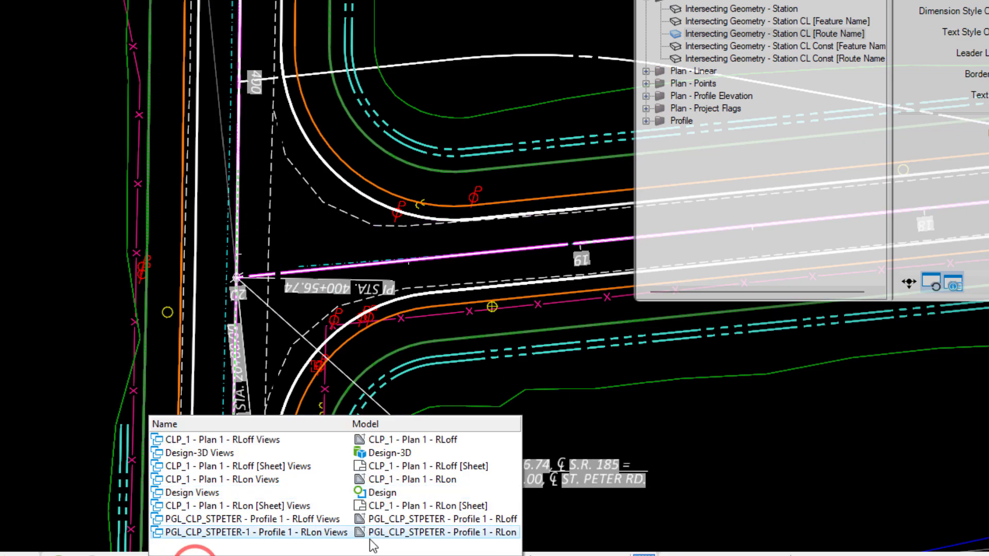
click(431, 441)
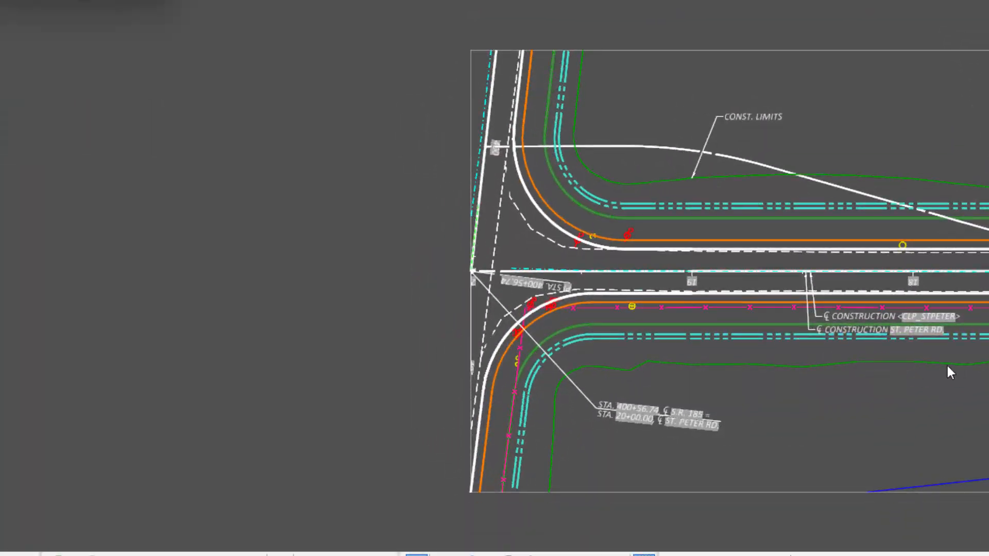
middle_drag(947, 365, 712, 364)
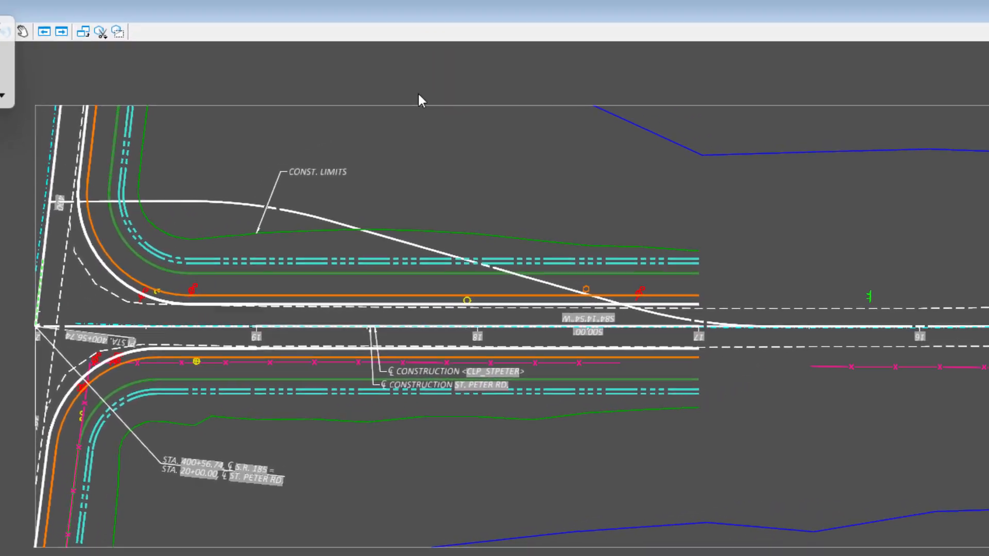
Set up an Elevation - Along Geometry - Leader LT label from Plan - Profile Elevation with an along interval of 25
click(178, 29)
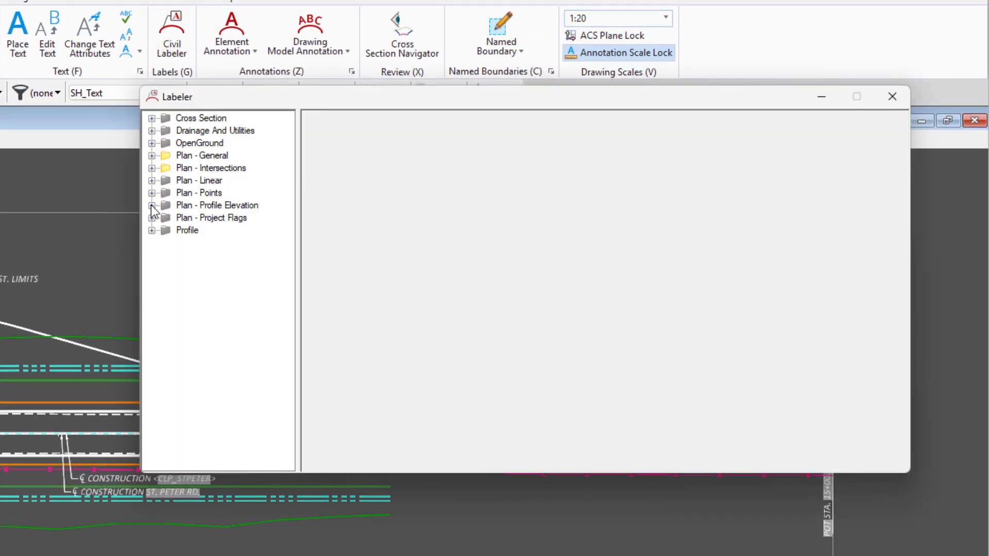
click(152, 205)
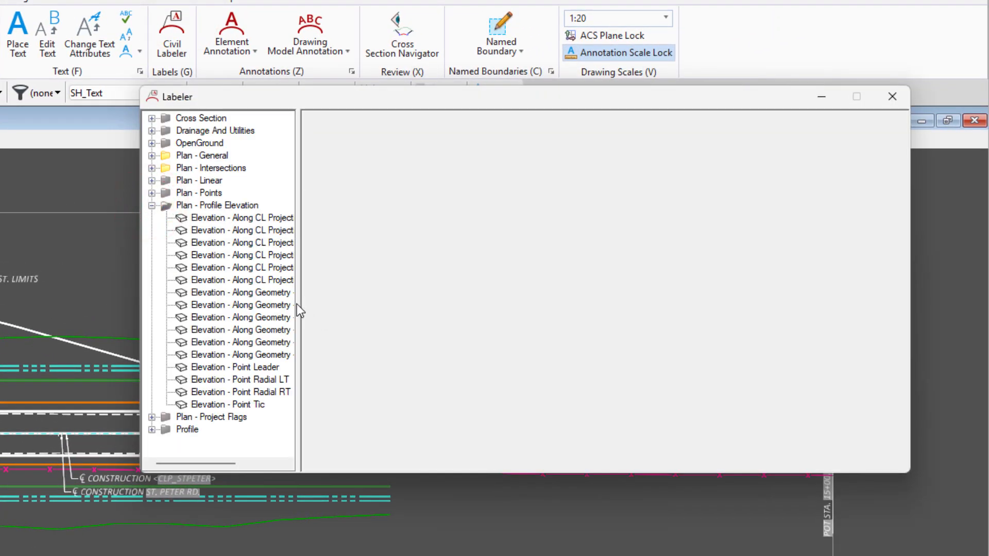
drag(298, 307, 427, 314)
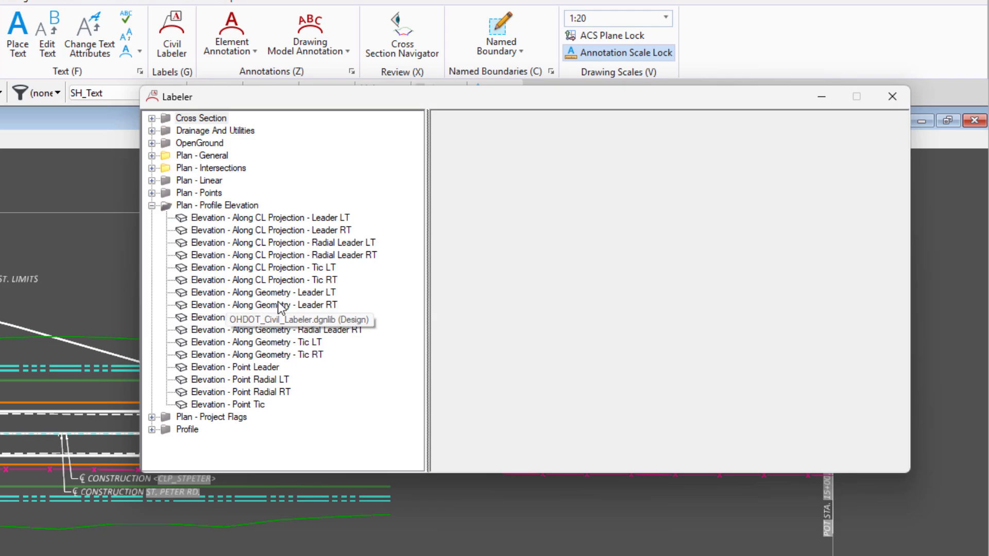
click(328, 292)
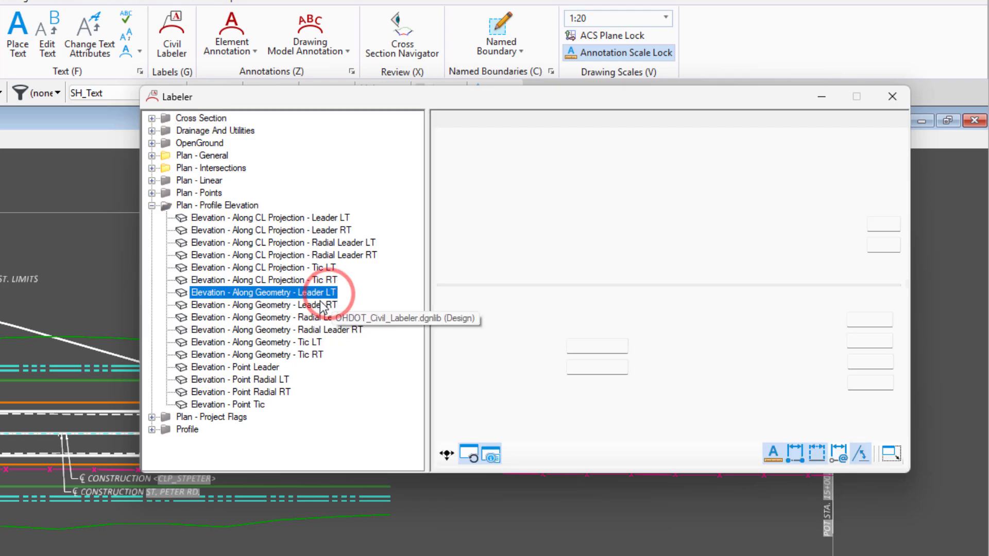
click(613, 350)
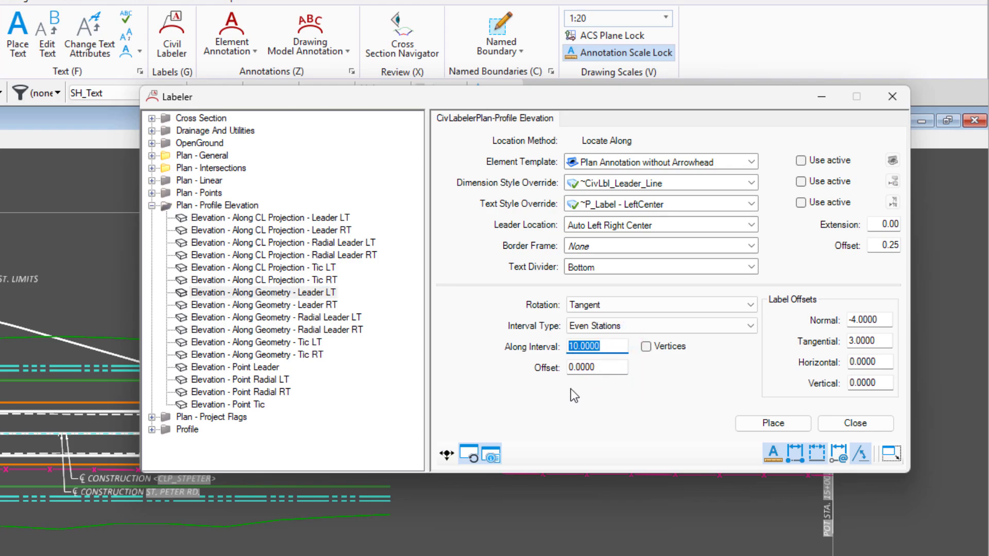
text(25)
Place the elevation labels along the CLP_STPETER centerline and end the placement
click(789, 426)
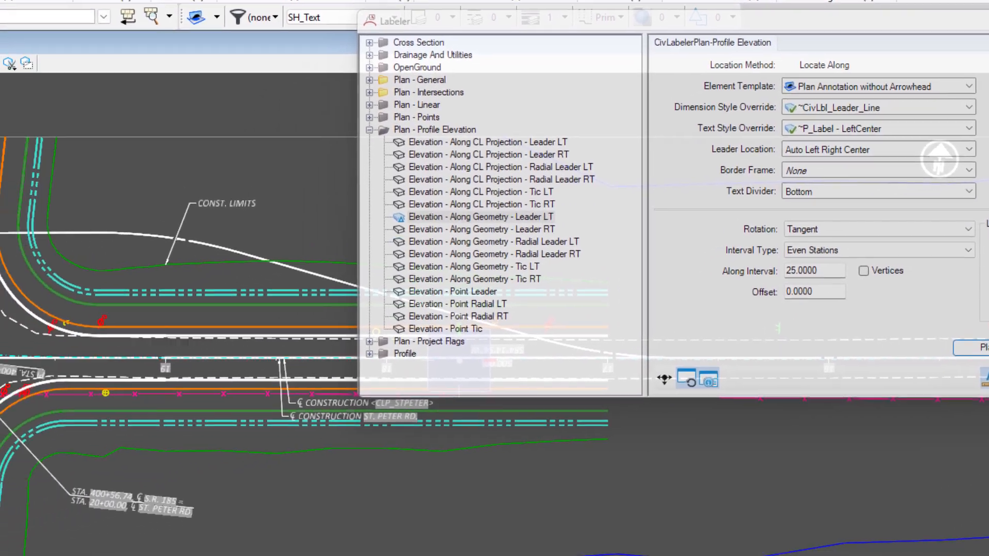
scroll(163, 301, up, 2)
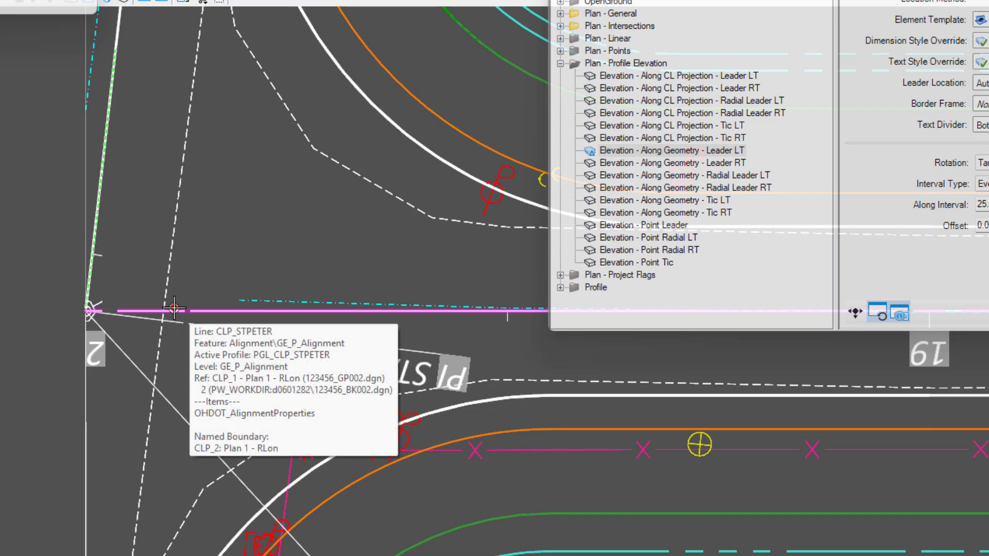
click(174, 308)
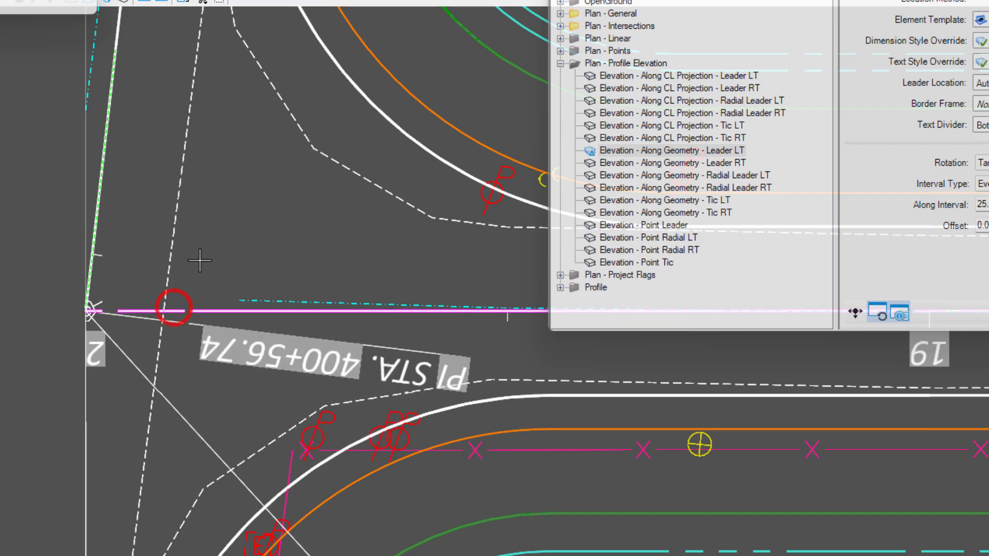
click(217, 235)
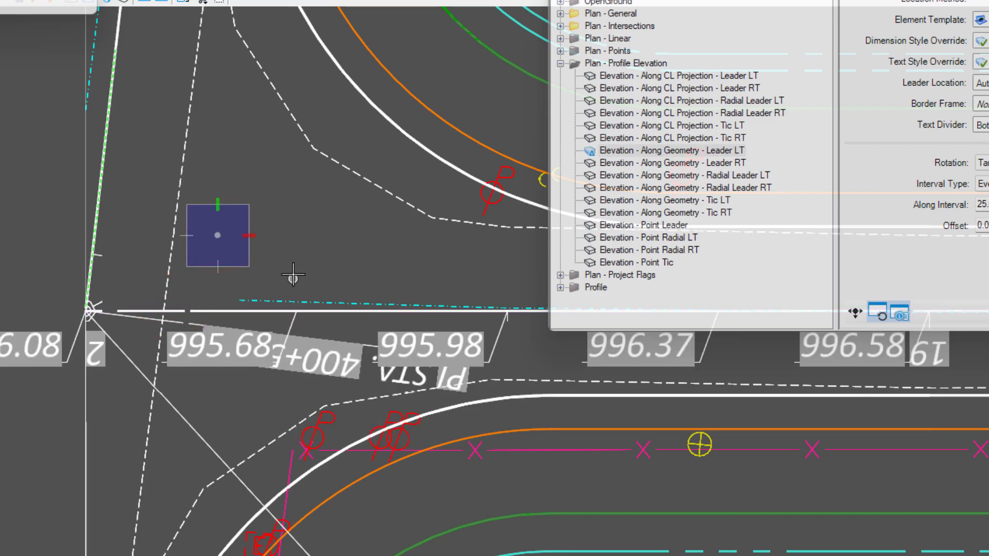
scroll(254, 227, down, 3)
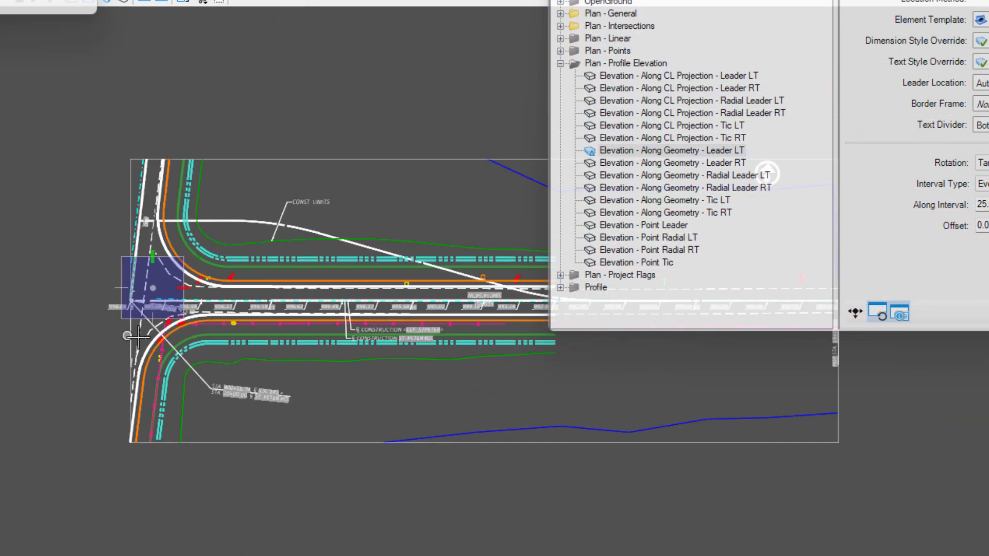
scroll(478, 323, up, 4)
scroll(473, 315, down, 2)
key(Escape)
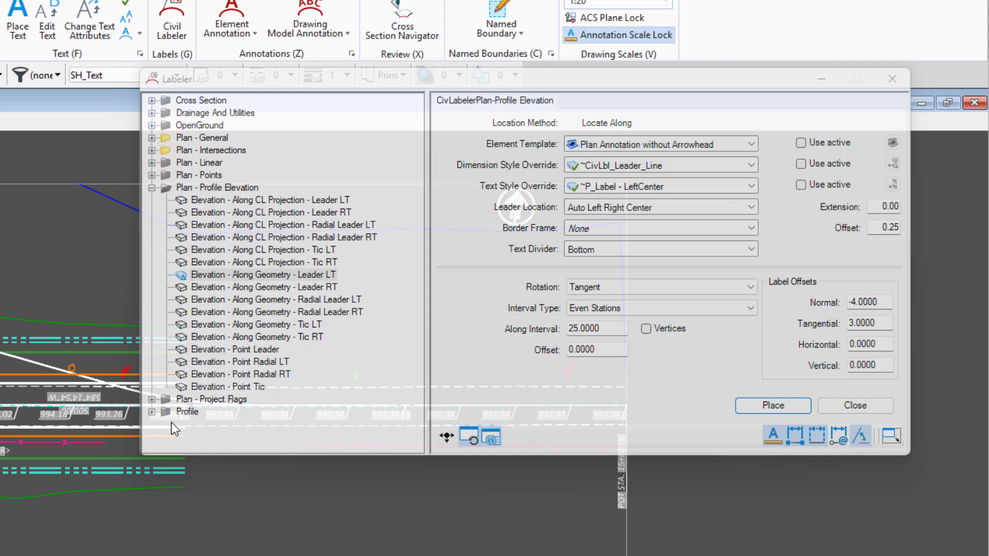
Place a Begin Project flag from Plan - Project Flags on the CLP_STPETER centerline at about station 15+19, near the station 15+00 end
click(151, 399)
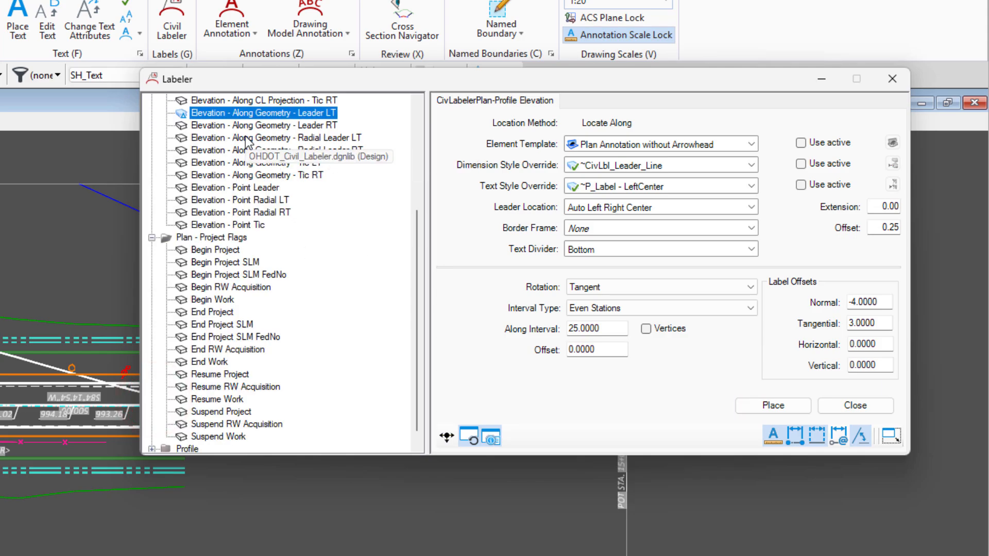
click(232, 249)
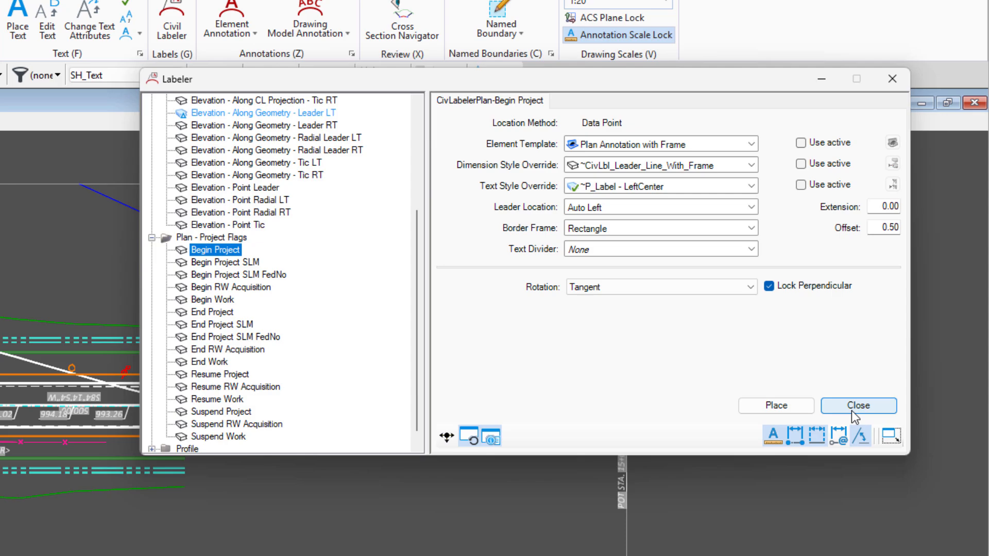
click(776, 405)
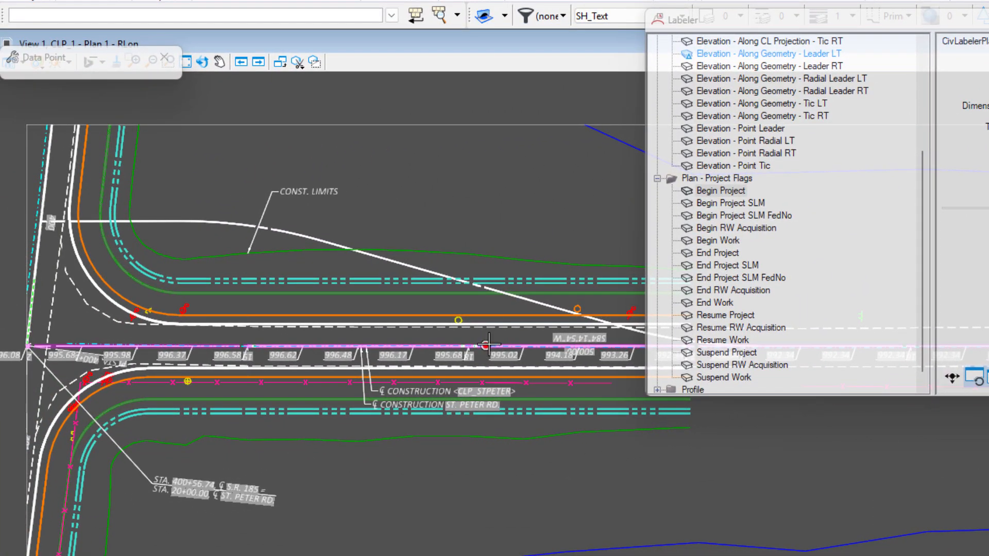
scroll(488, 344, down, 4)
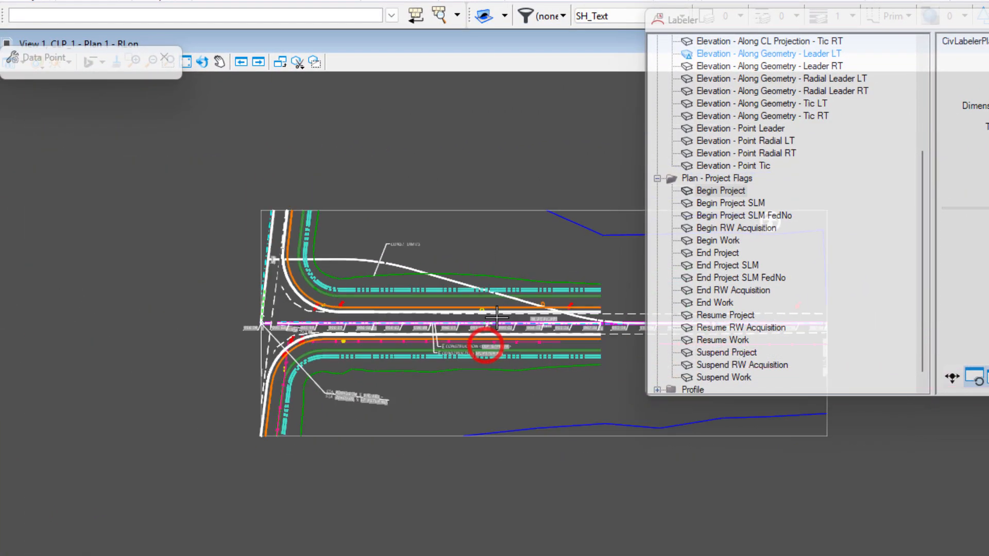
scroll(543, 401, up, 5)
scroll(544, 400, up, 3)
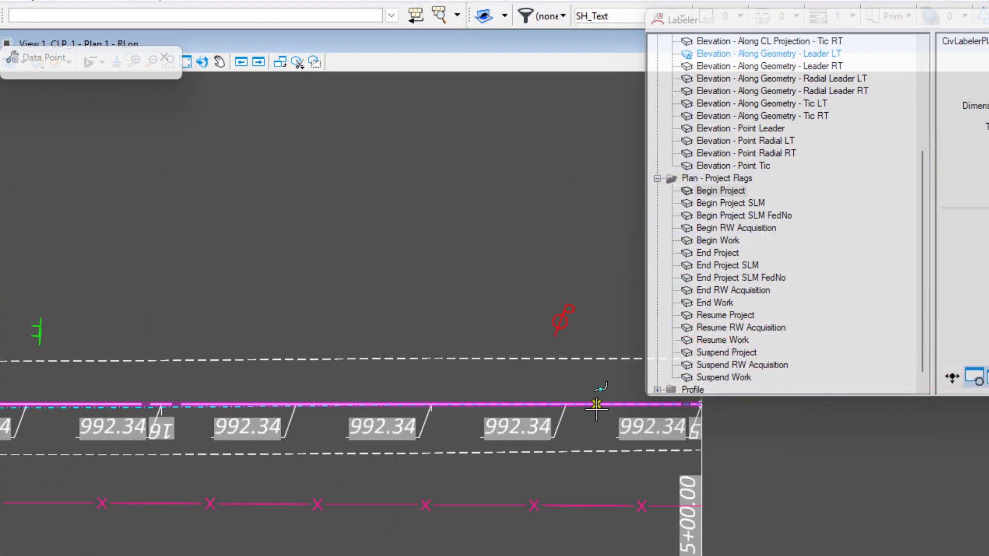
click(596, 405)
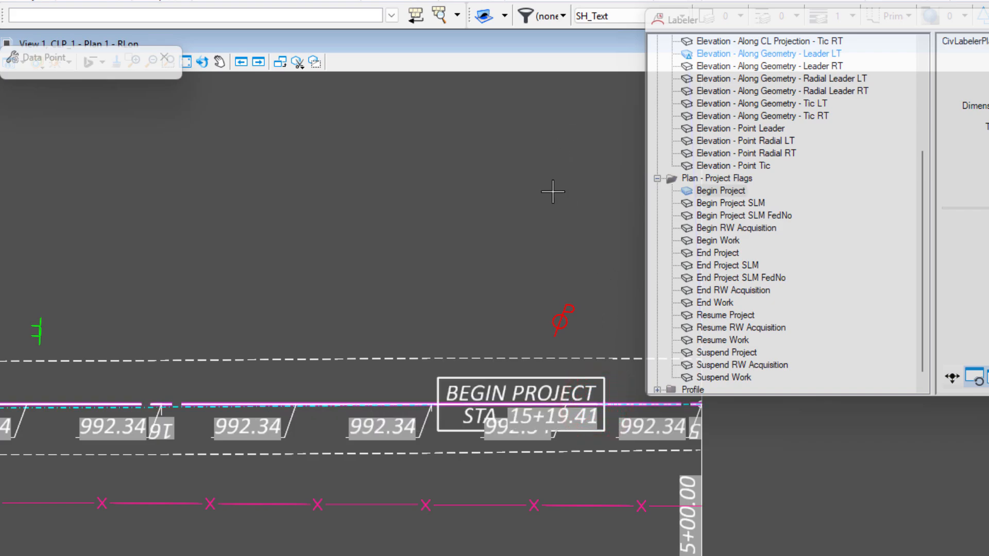
right_click(552, 217)
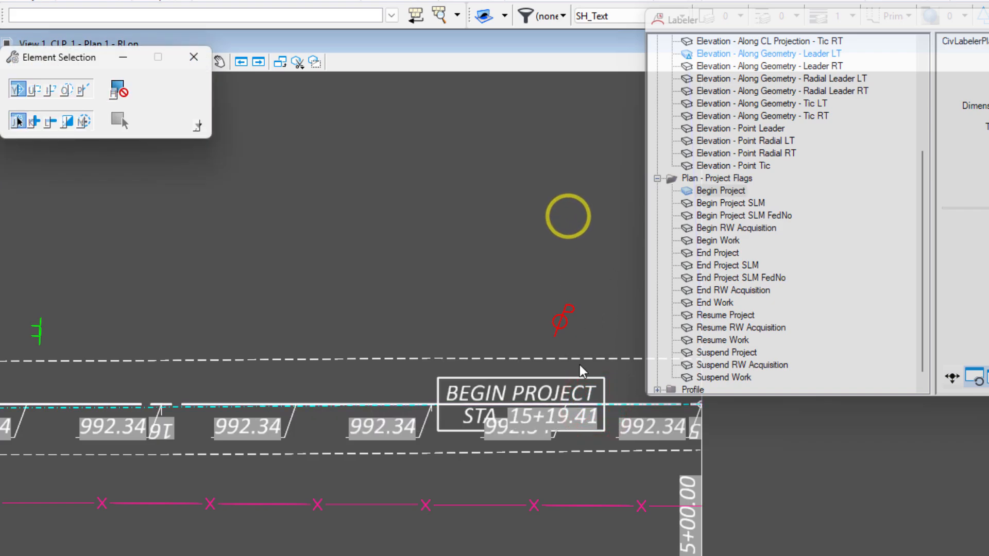
Move the Begin Project flag's text box above the centerline so its leader runs nearly perpendicular to the road
drag(553, 392, 591, 175)
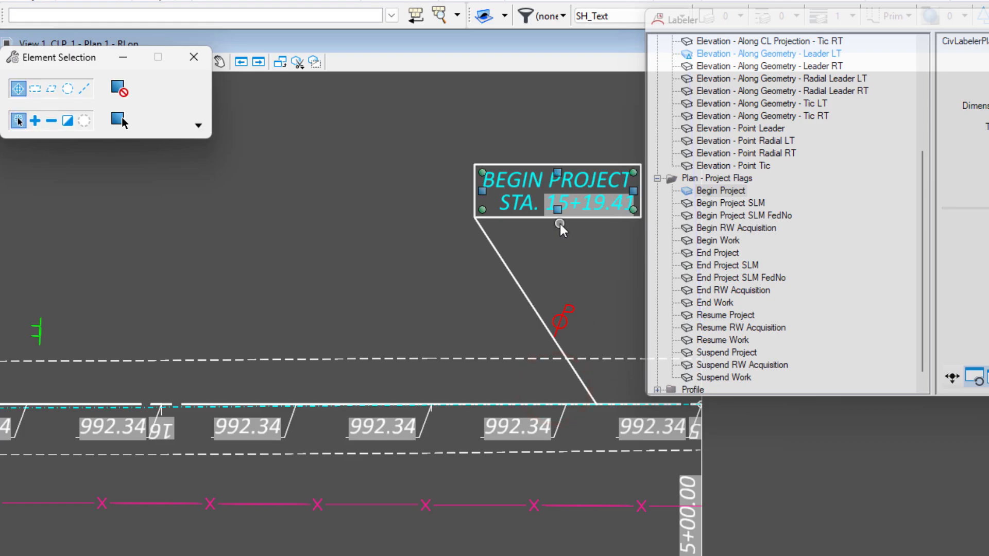
scroll(426, 272, down, 4)
scroll(453, 245, up, 3)
drag(454, 246, 495, 247)
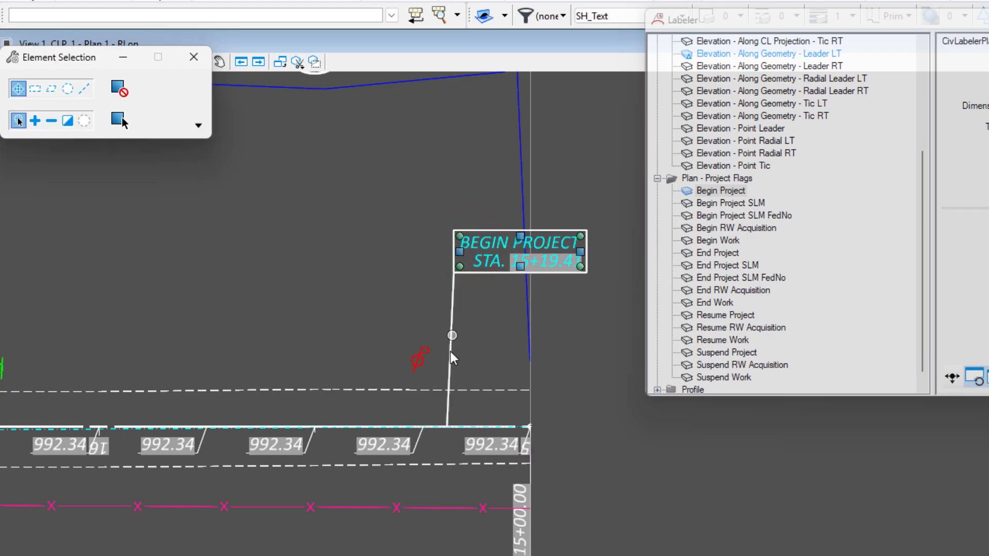
click(494, 350)
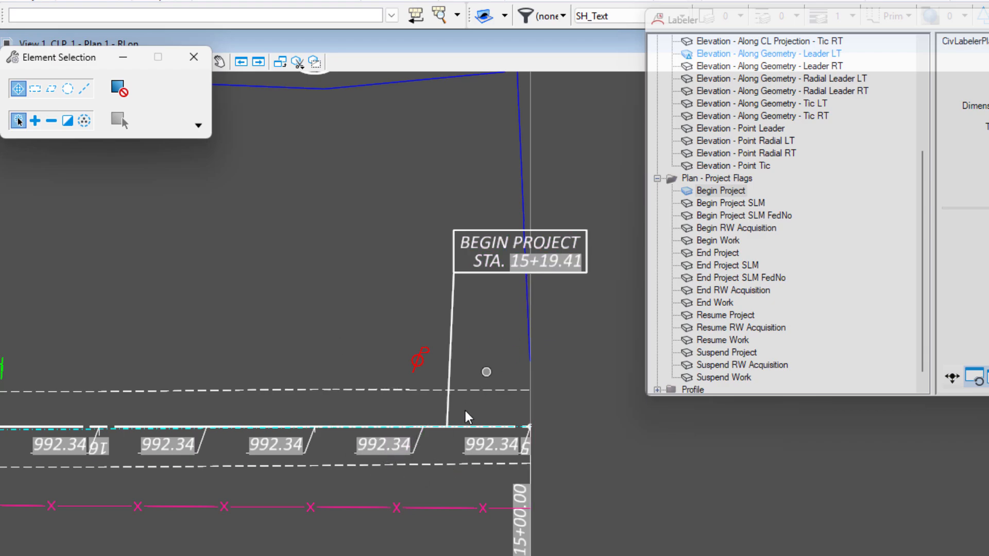
Move the Begin Project flag's leader anchor westward along the centerline to about station 15+50
scroll(447, 425, up, 4)
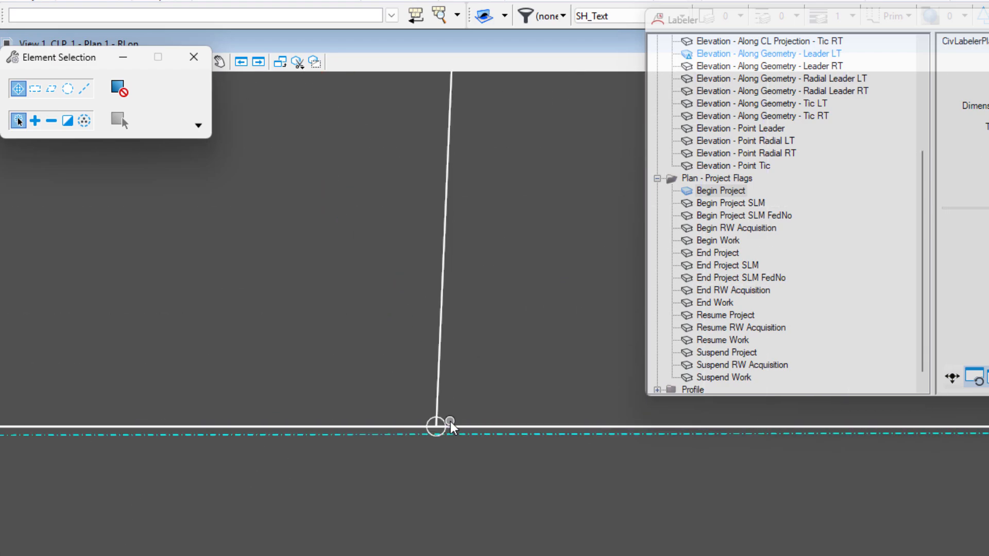
click(448, 422)
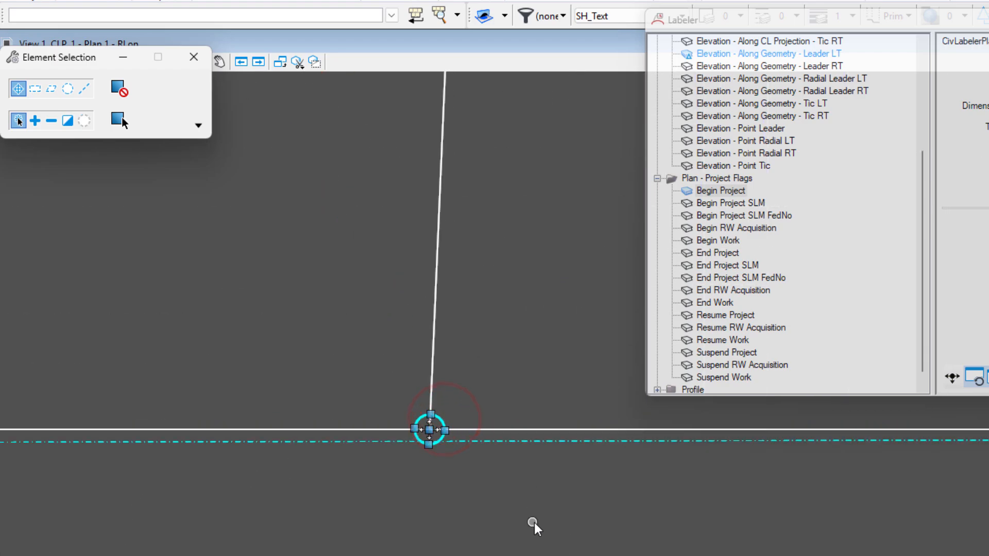
right_click(458, 511)
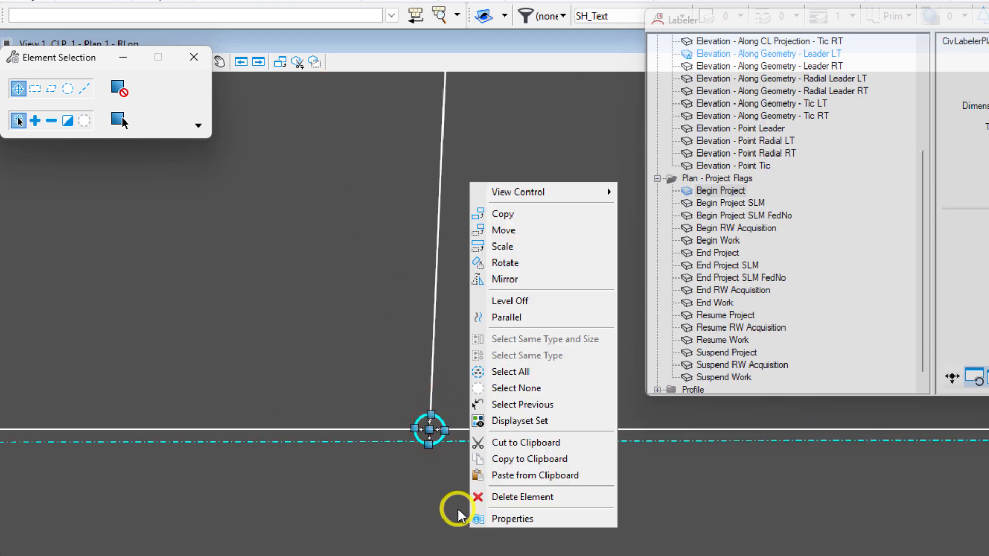
click(535, 229)
click(431, 428)
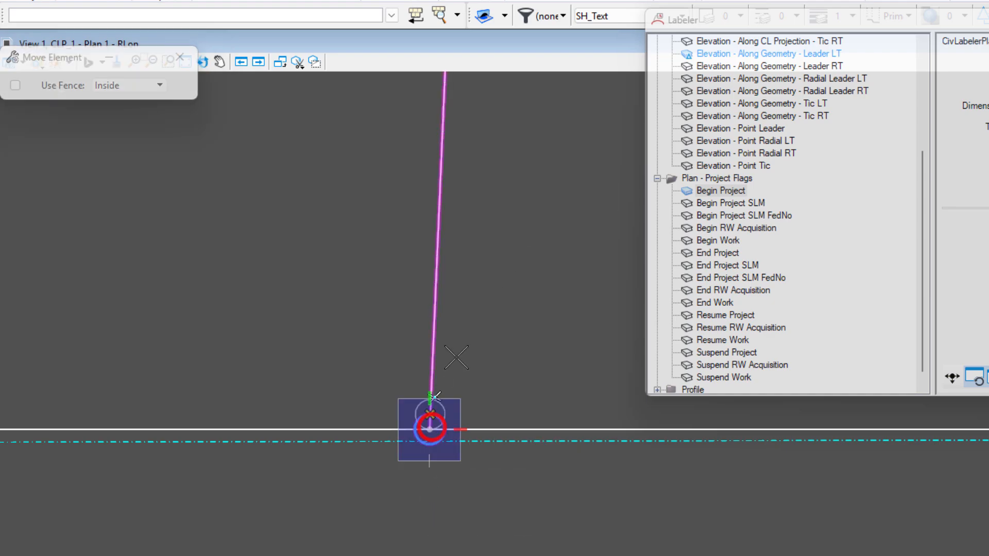
scroll(492, 358, down, 2)
scroll(435, 466, down, 6)
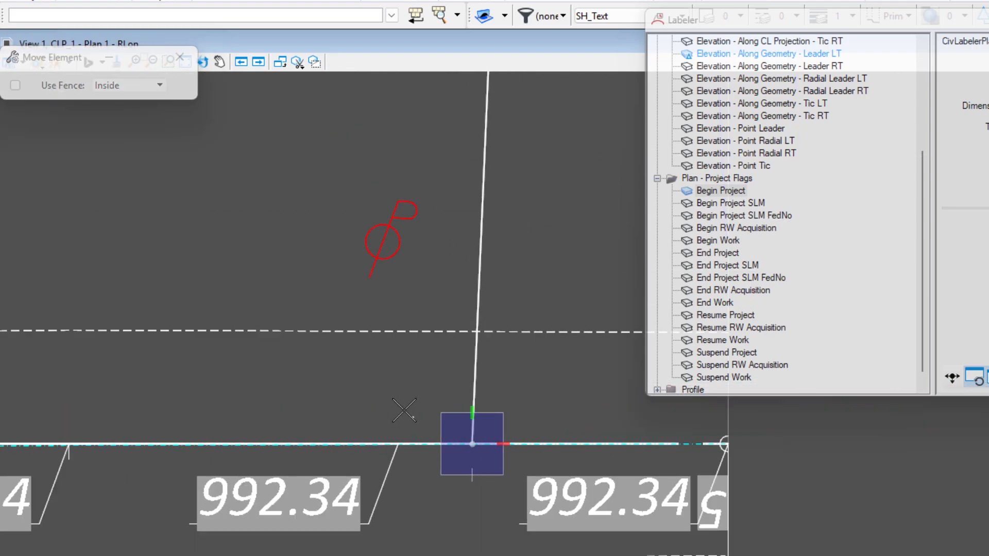
click(341, 444)
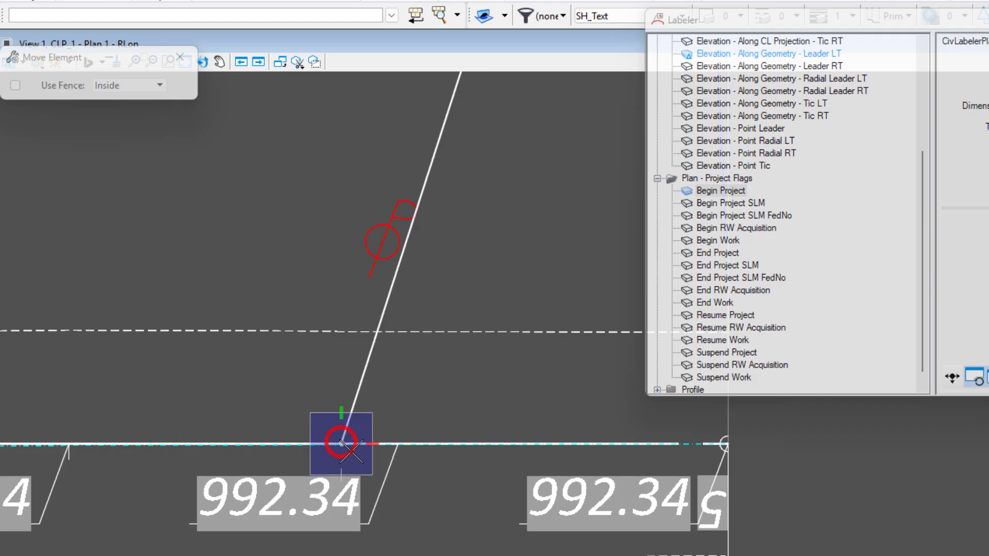
scroll(340, 444, down, 3)
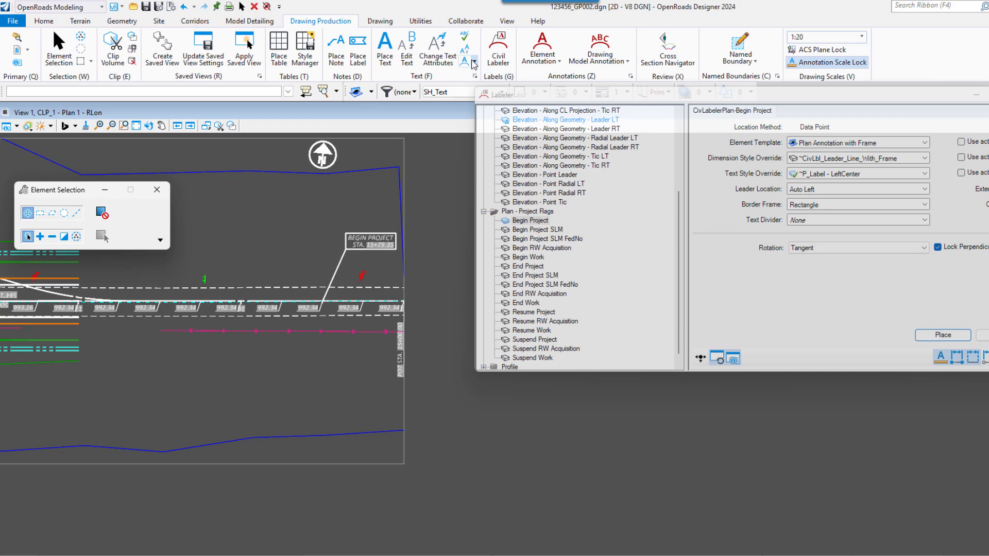
Switch from the OpenRoads Modeling workflow to the Drawing workflow
click(249, 21)
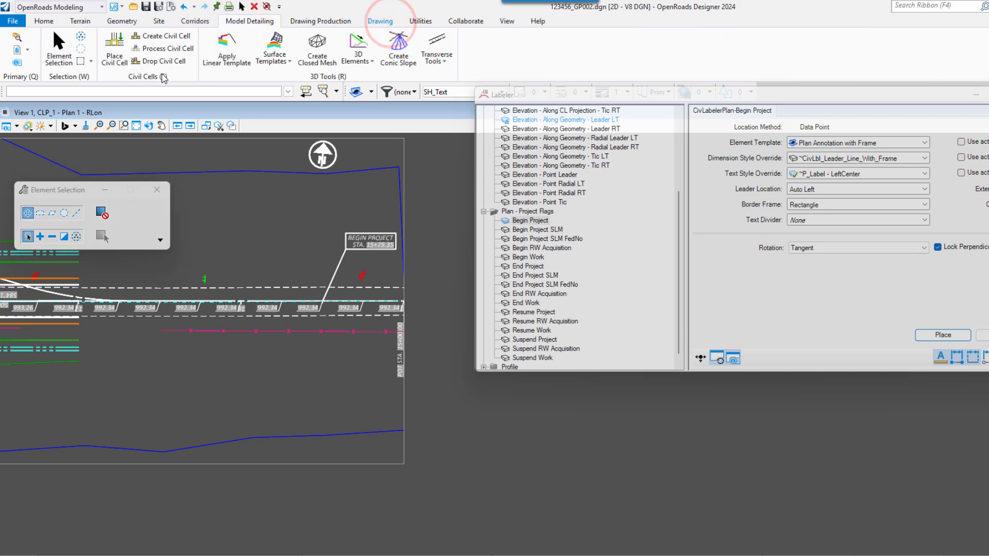
click(380, 21)
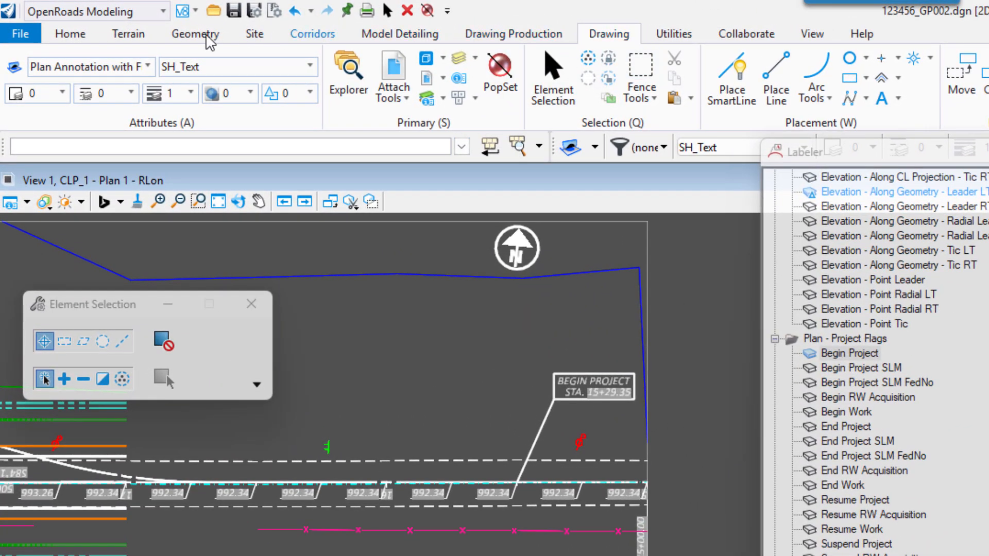
click(99, 12)
scroll(113, 131, down, 1)
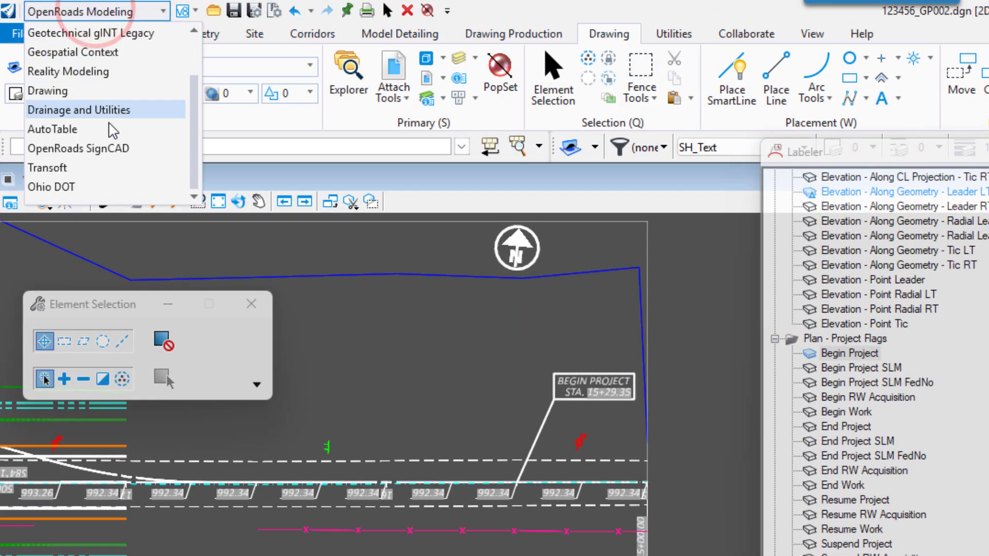
click(118, 98)
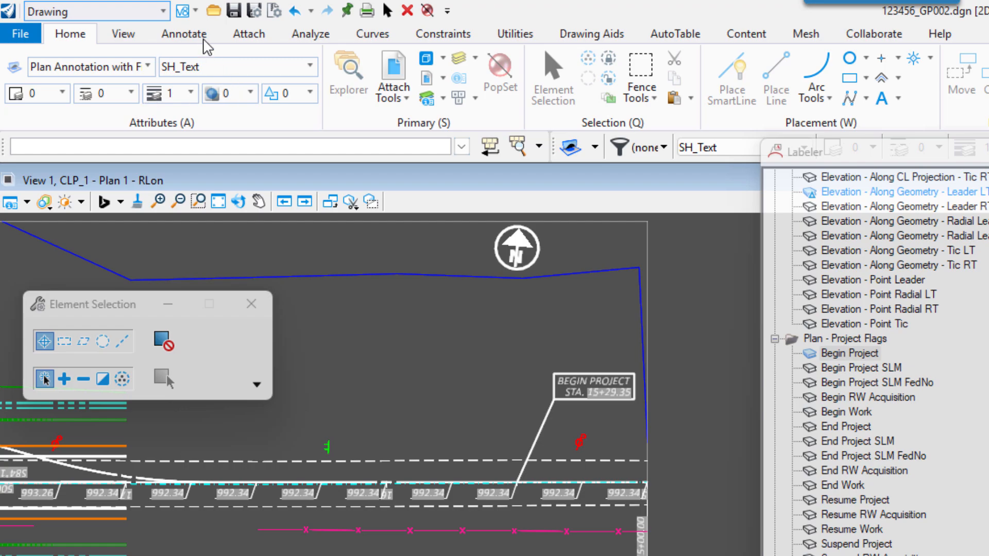
Run Update All Fields to refresh the station text in the moved Begin Project flag
click(201, 36)
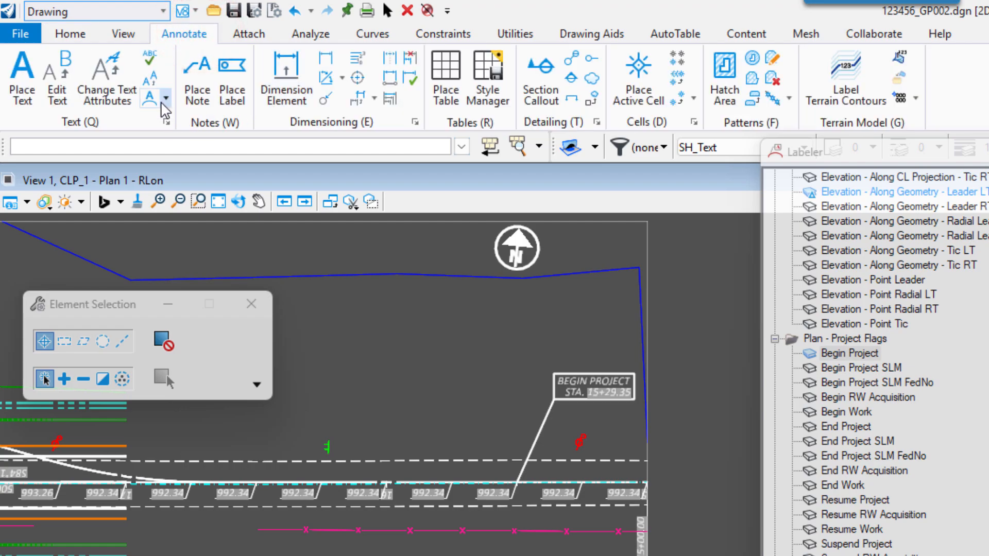
click(165, 98)
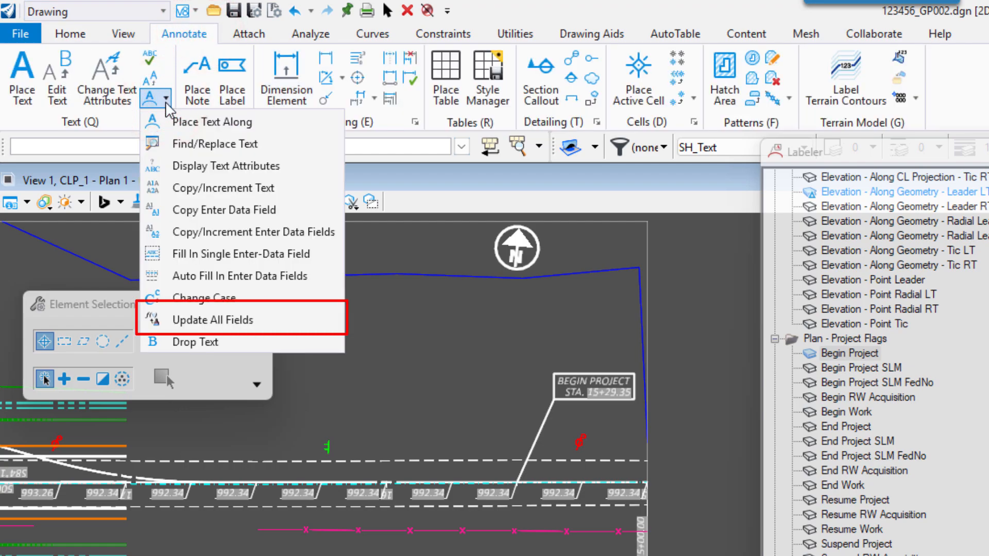
click(222, 321)
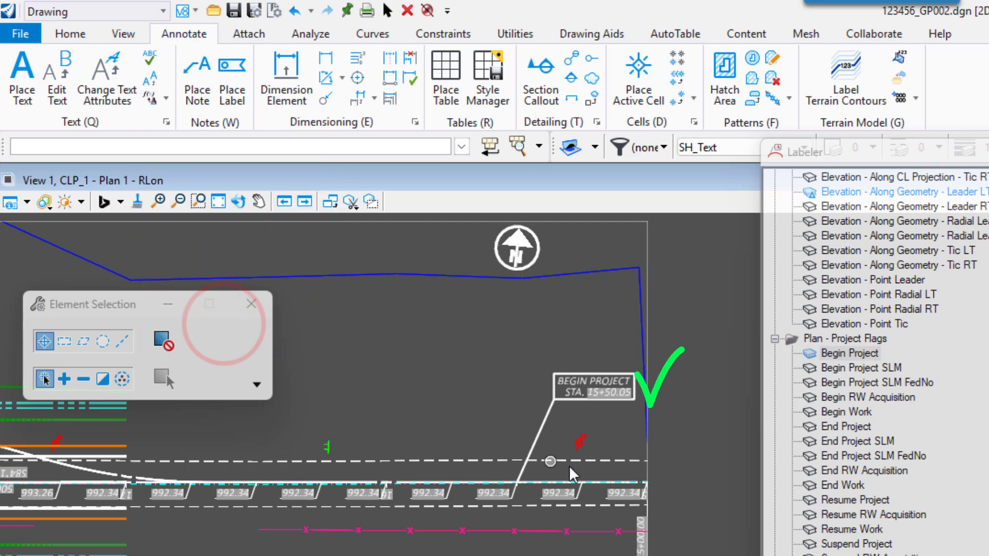
scroll(566, 428, up, 4)
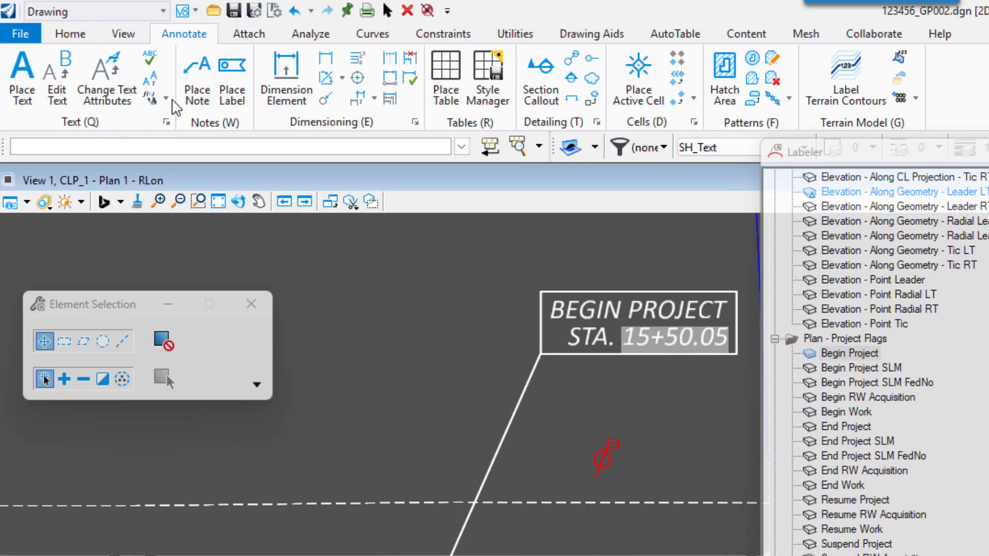
click(166, 97)
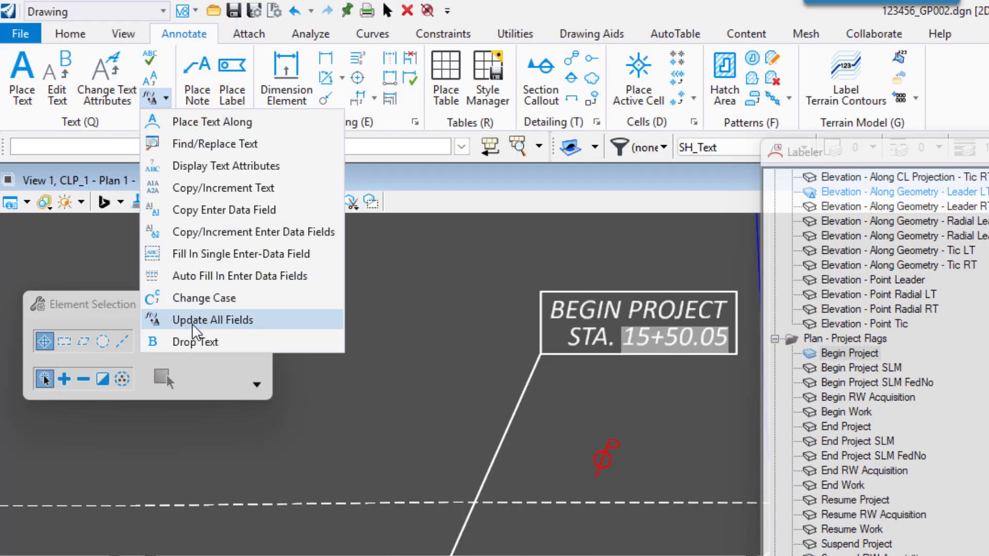
click(214, 322)
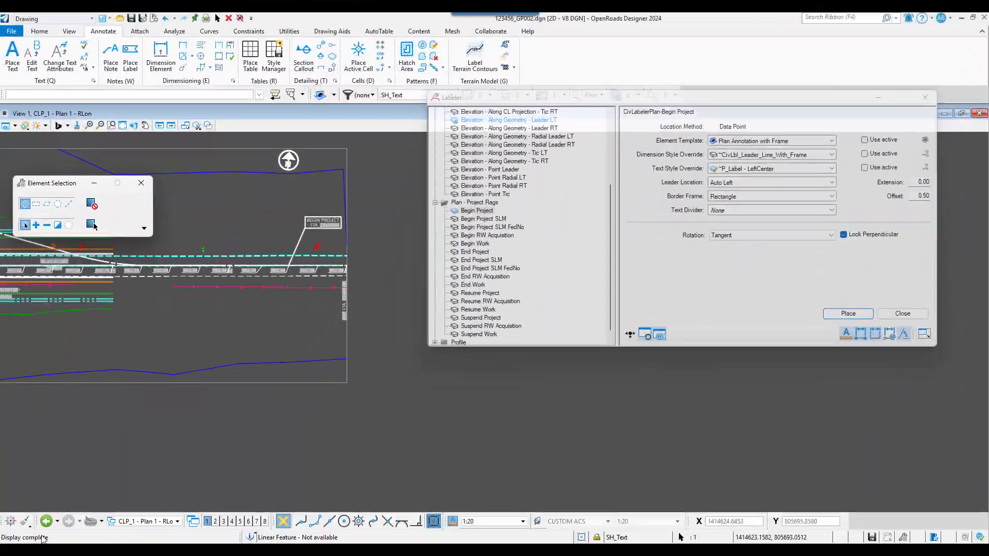
Display the Design Views view group and return to the OpenRoads Modeling workflow
click(145, 521)
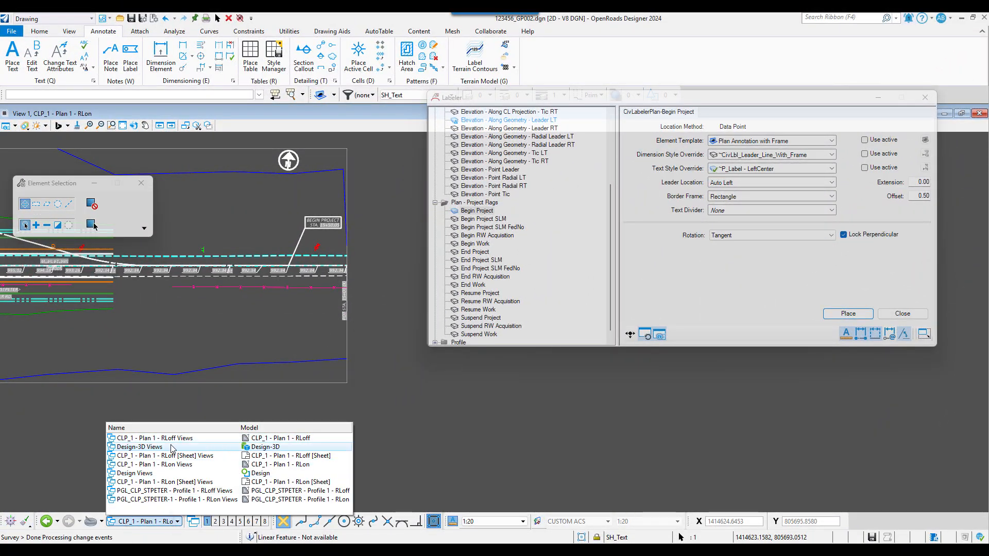
click(170, 472)
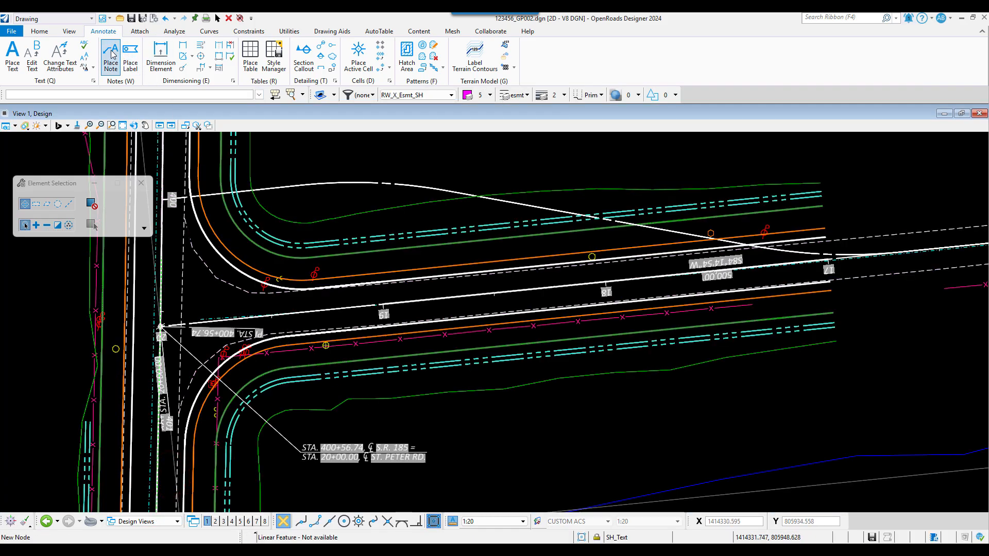
click(55, 19)
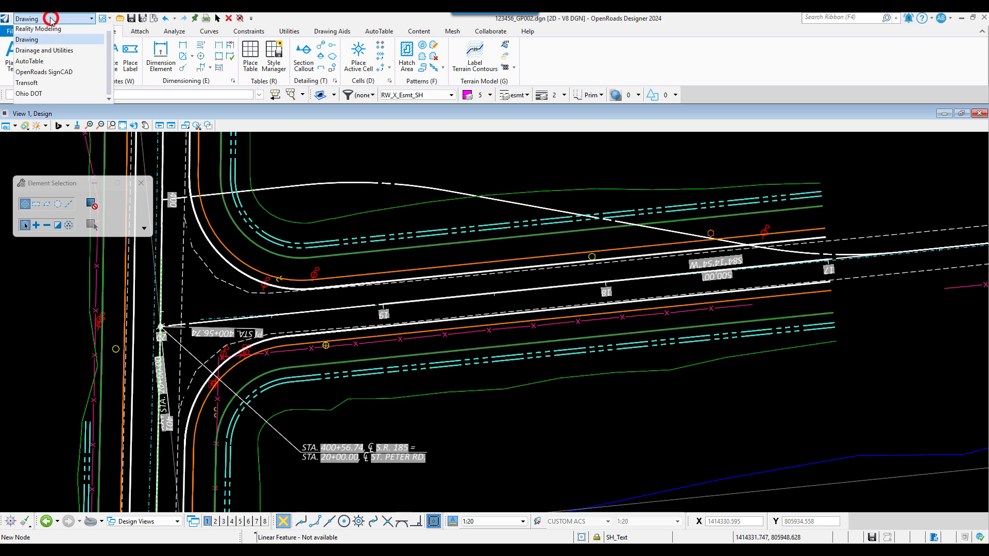
click(61, 31)
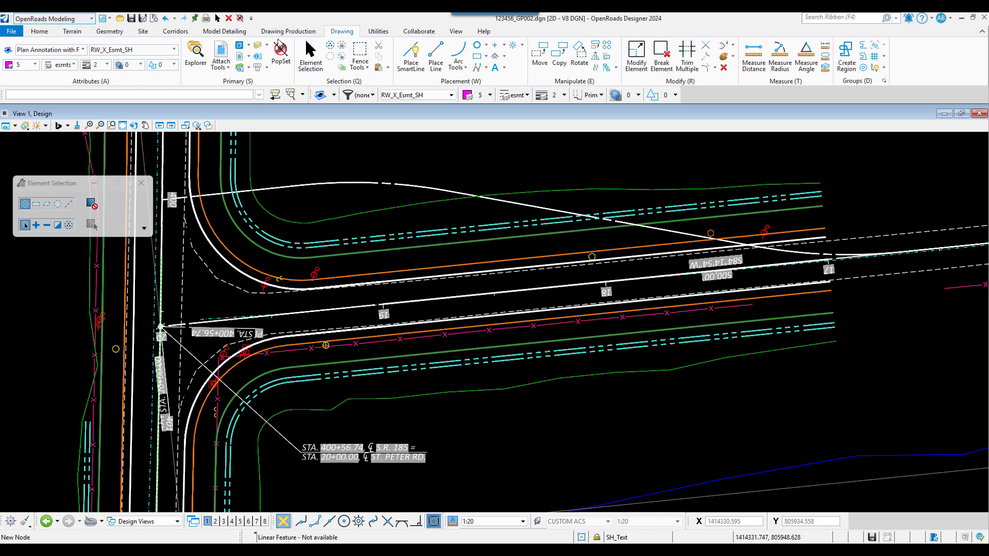
Open the Civil Labeler, widen its label list, and choose Station-PartialStation LT (+00.12) from Plan - Points
click(287, 32)
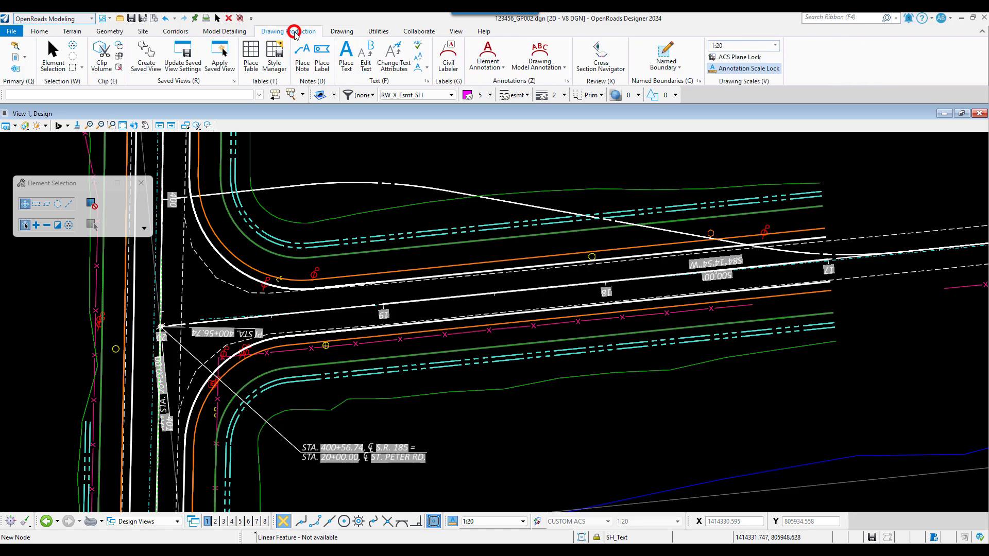
click(449, 55)
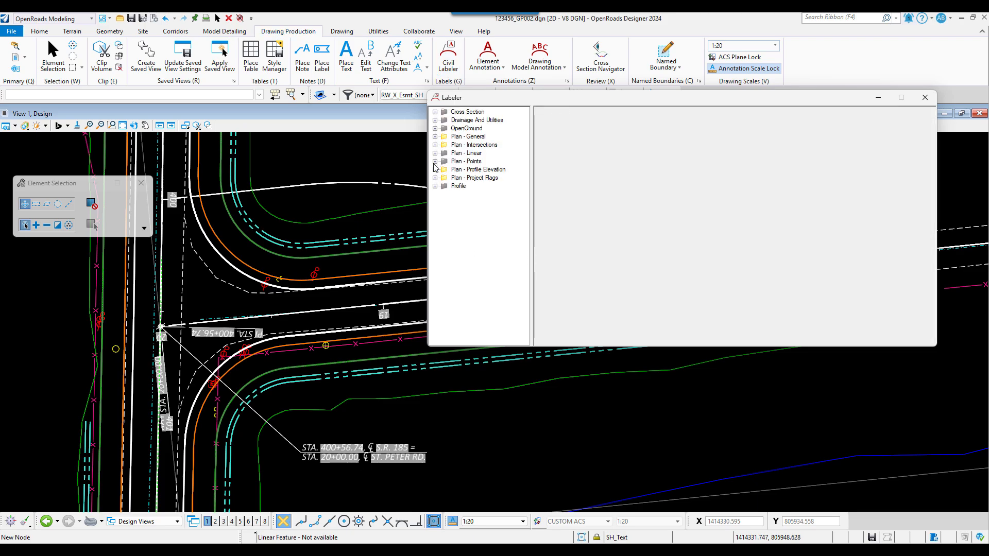
click(434, 161)
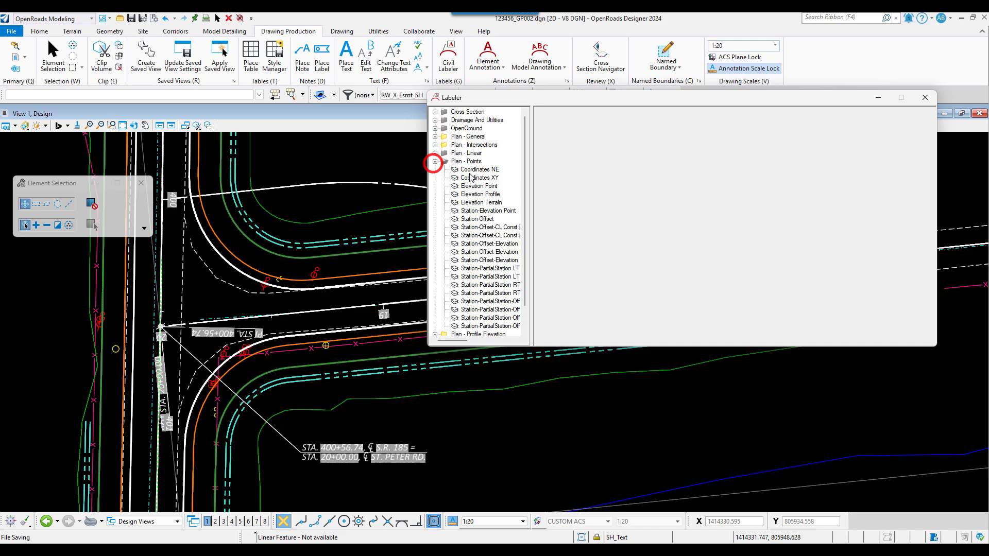
drag(535, 293, 609, 279)
click(533, 277)
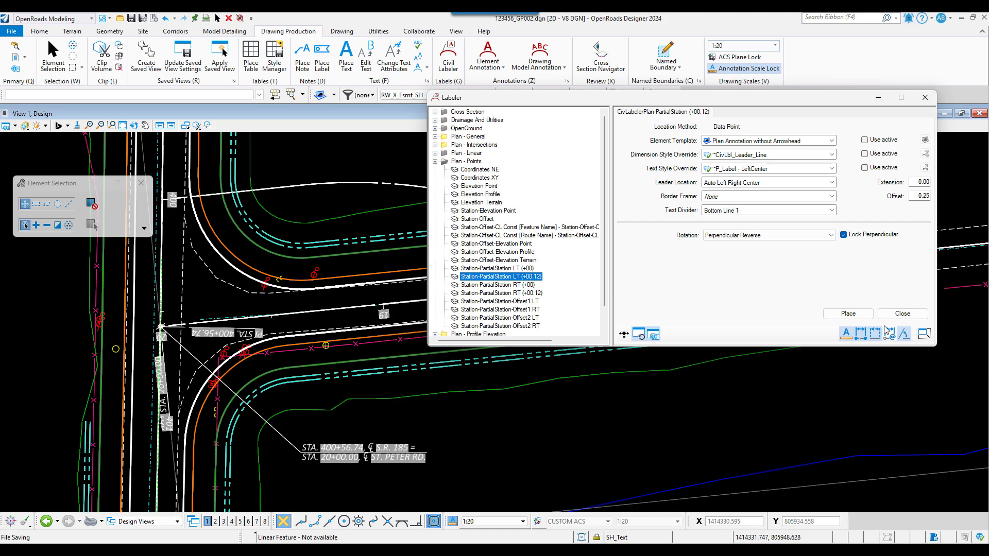
Place the partial station label on the north pavement edge near station 19, using CLP_STPETER as the baseline
click(848, 313)
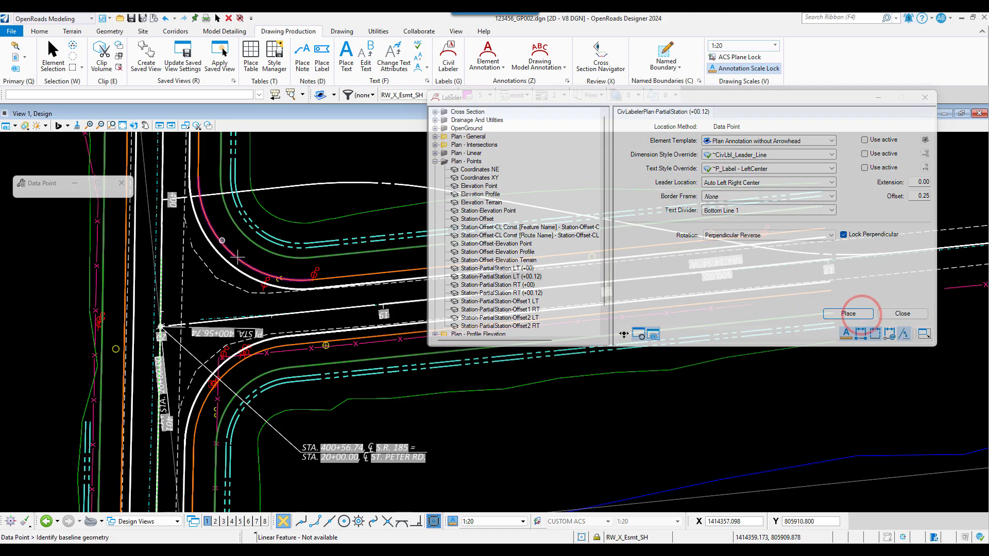
click(292, 313)
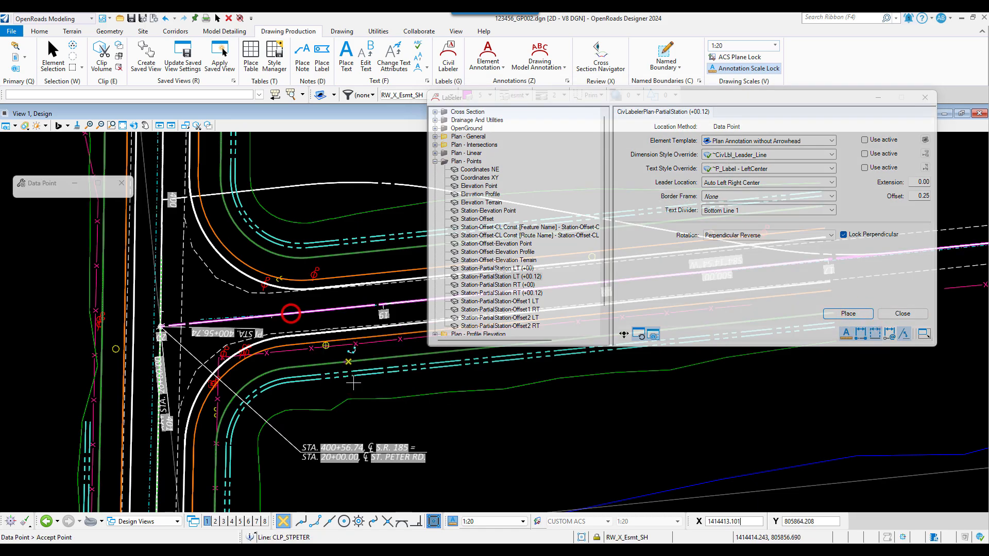
scroll(143, 326, down, 2)
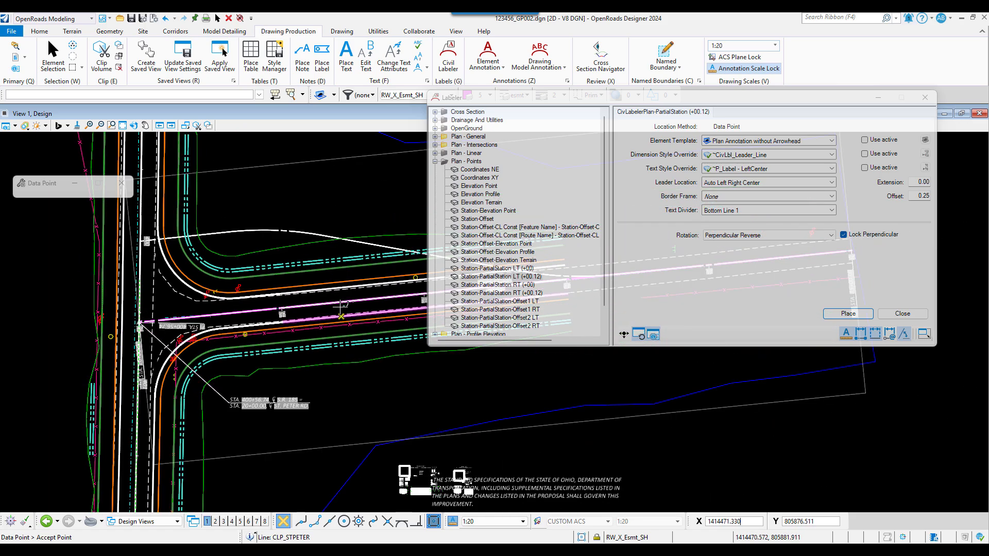
scroll(329, 315, up, 1)
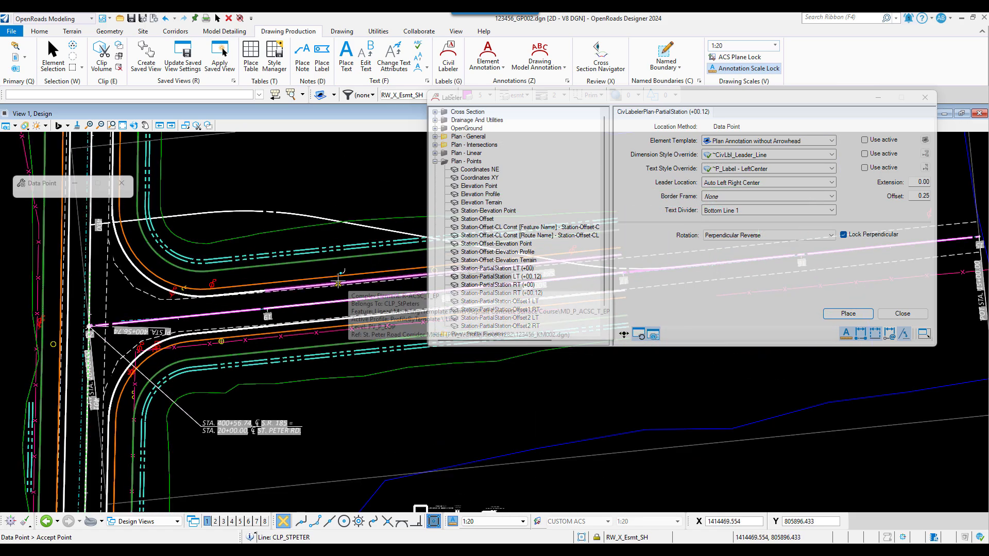
scroll(268, 282, up, 3)
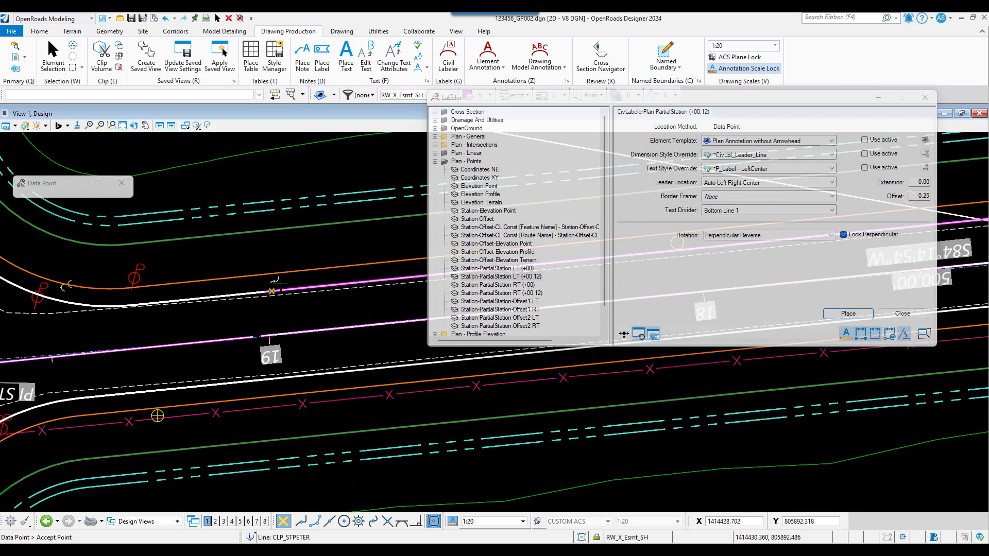
click(267, 282)
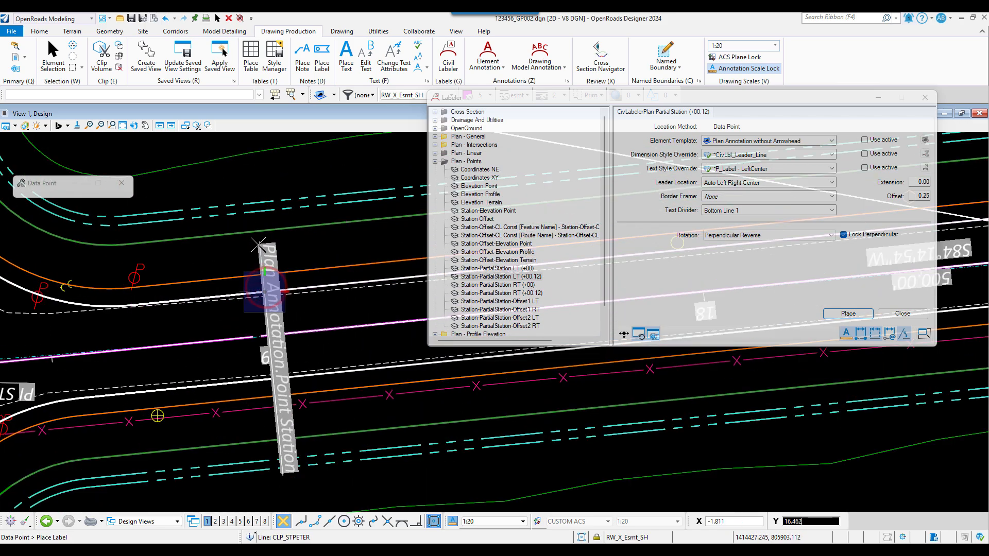
click(250, 214)
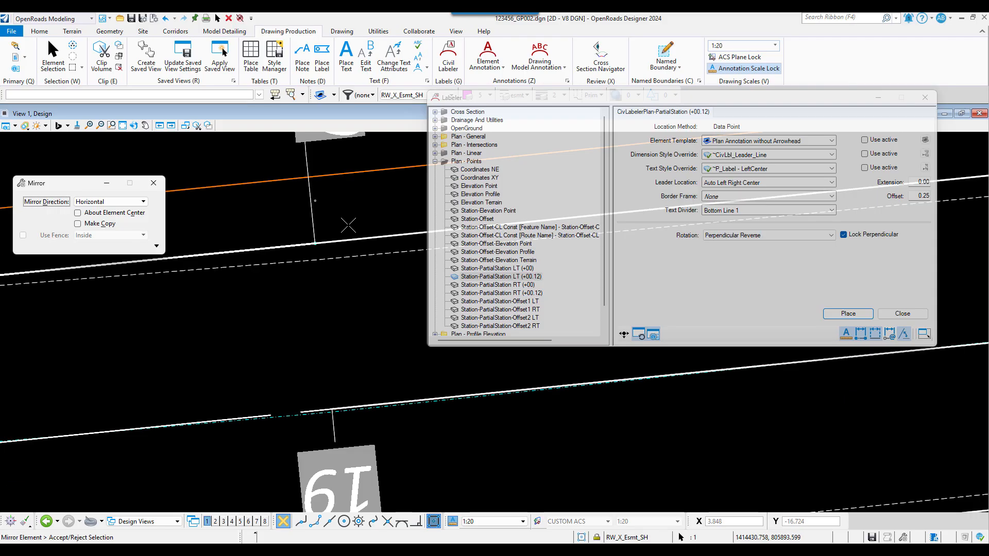
key(Escape)
Move the partial station label's leader anchor eastward along the pavement edge to about +84.3 and end the move
right_click(338, 221)
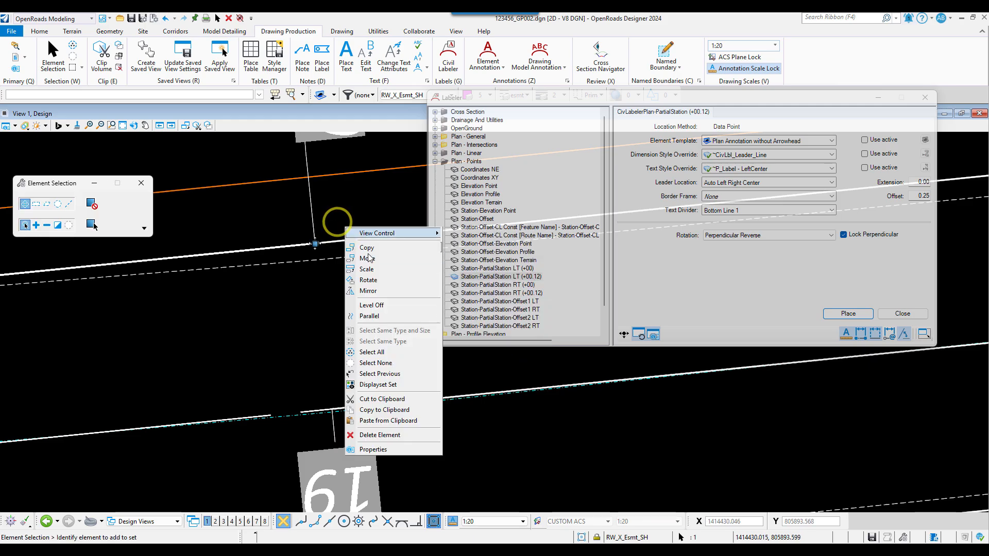
click(367, 258)
scroll(310, 240, up, 2)
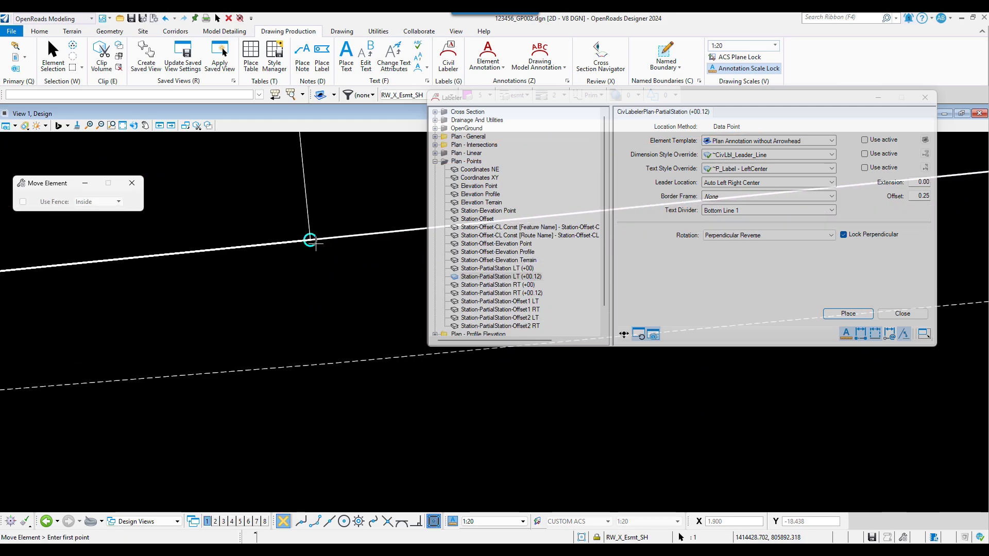
click(309, 239)
scroll(276, 315, down, 3)
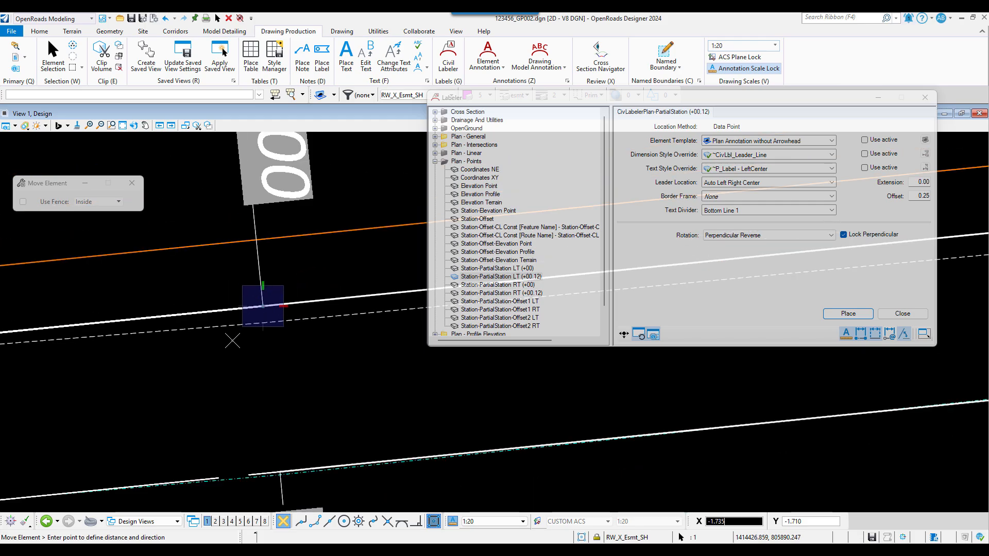
scroll(232, 340, down, 2)
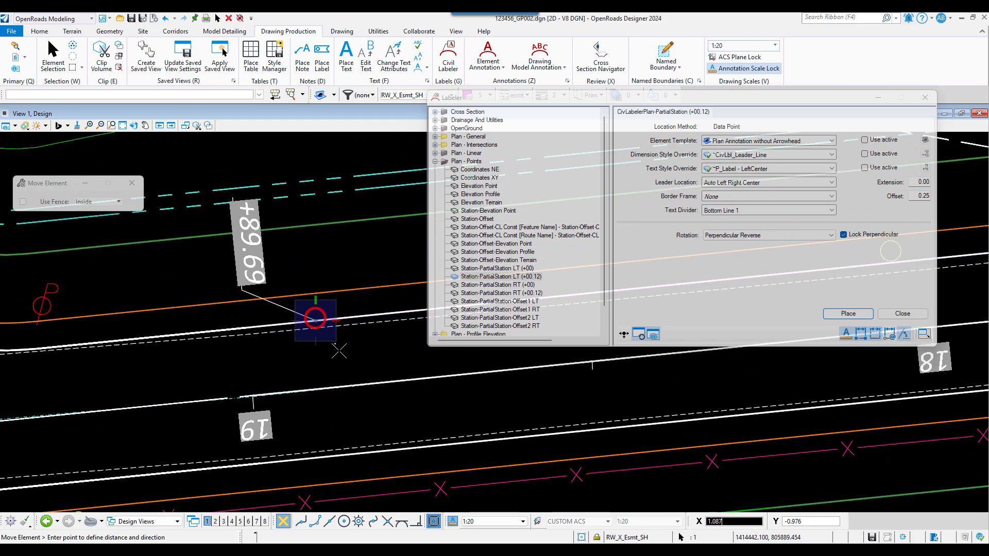
click(352, 315)
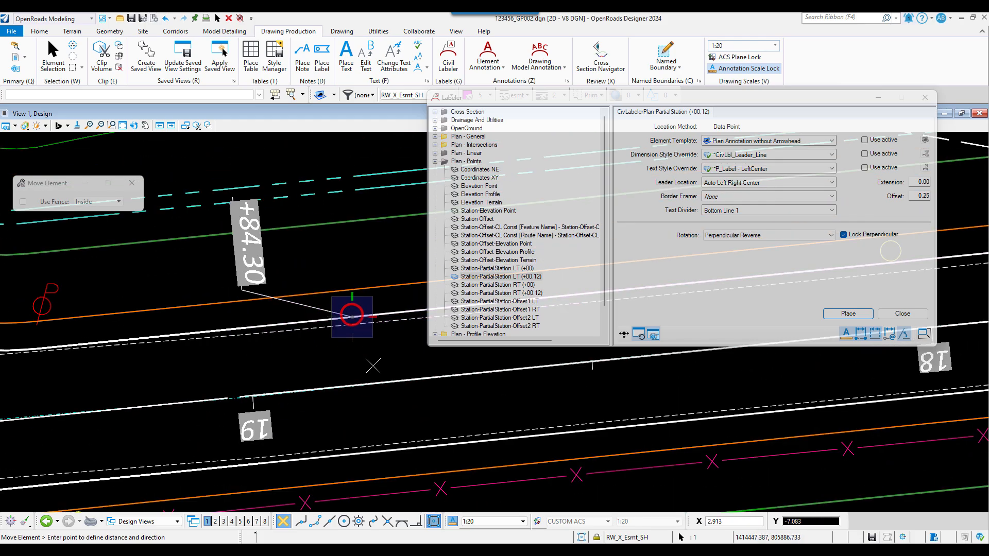
right_click(371, 359)
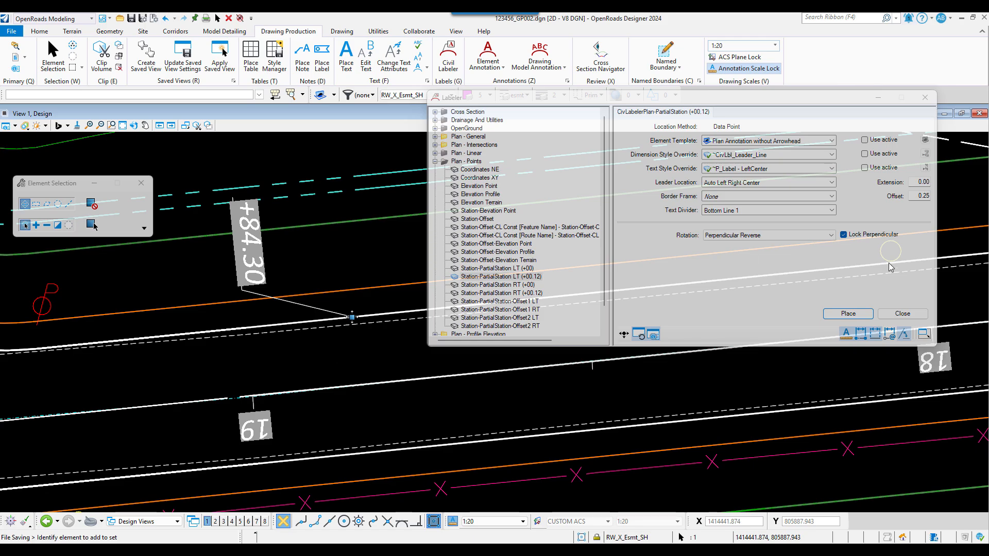
scroll(536, 278, down, 1)
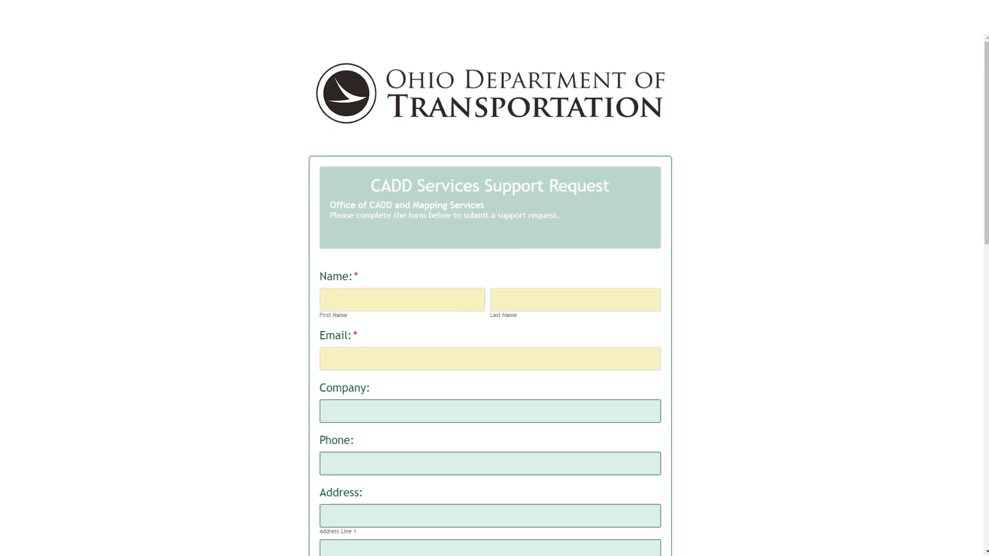
scroll(490, 297, down, 15)
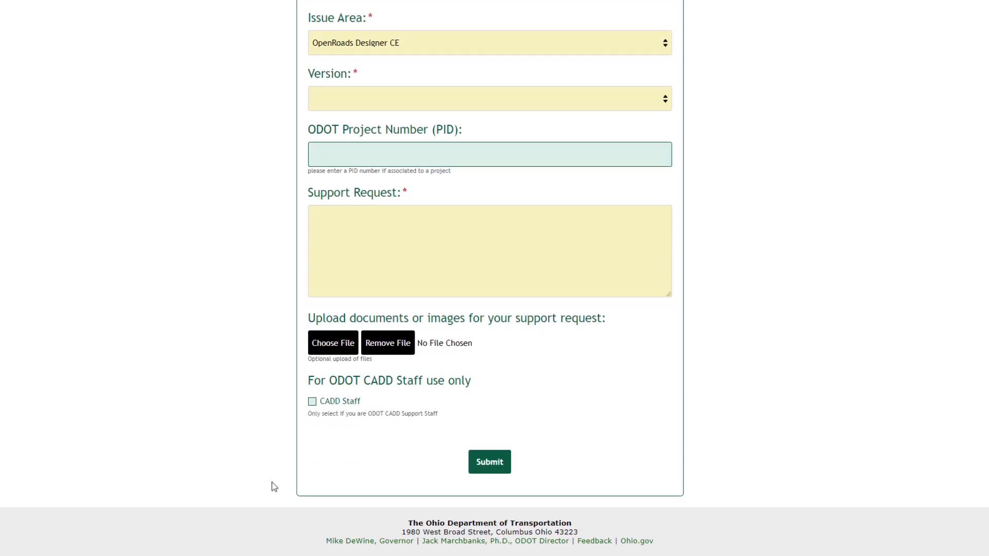